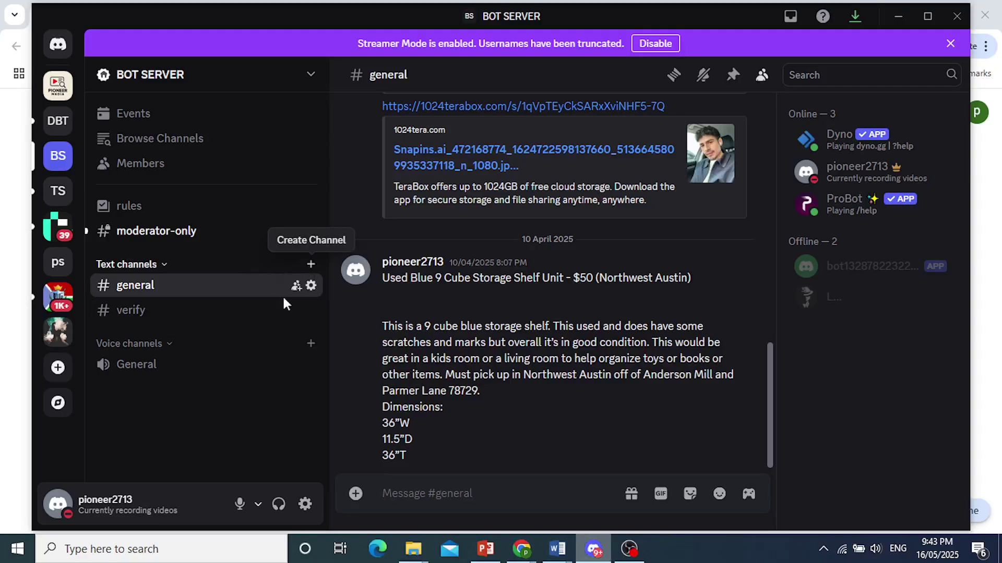
Create a public text channel named "roles" under Text channels, then return to the general channel
{"action": "left_click", "coordinate": [311, 264]}
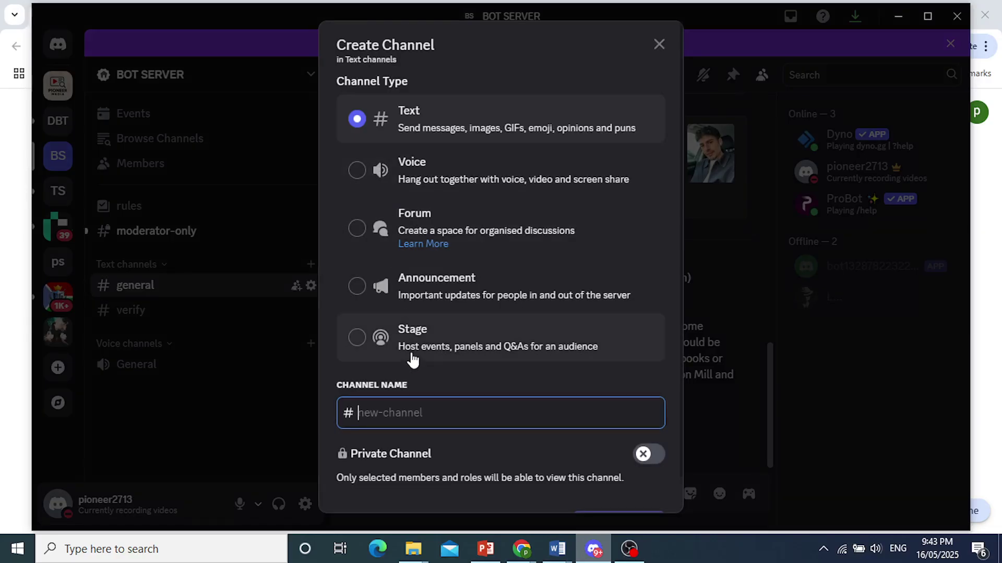
{"action": "type", "text": "roles"}
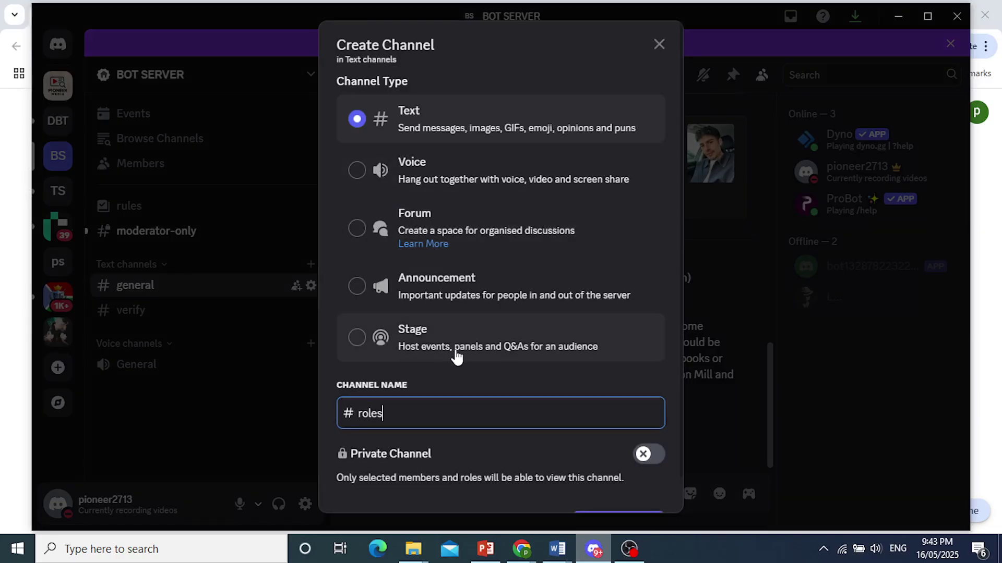
{"action": "scroll", "coordinate": [455, 349], "scroll_direction": "down", "scroll_amount": 1}
{"action": "left_click", "coordinate": [607, 488]}
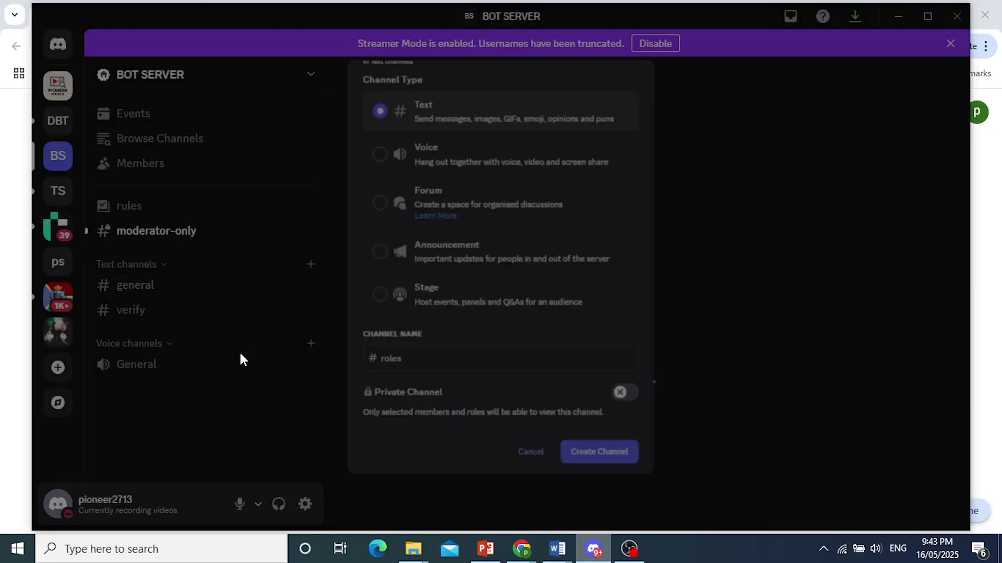
{"action": "left_click", "coordinate": [224, 285]}
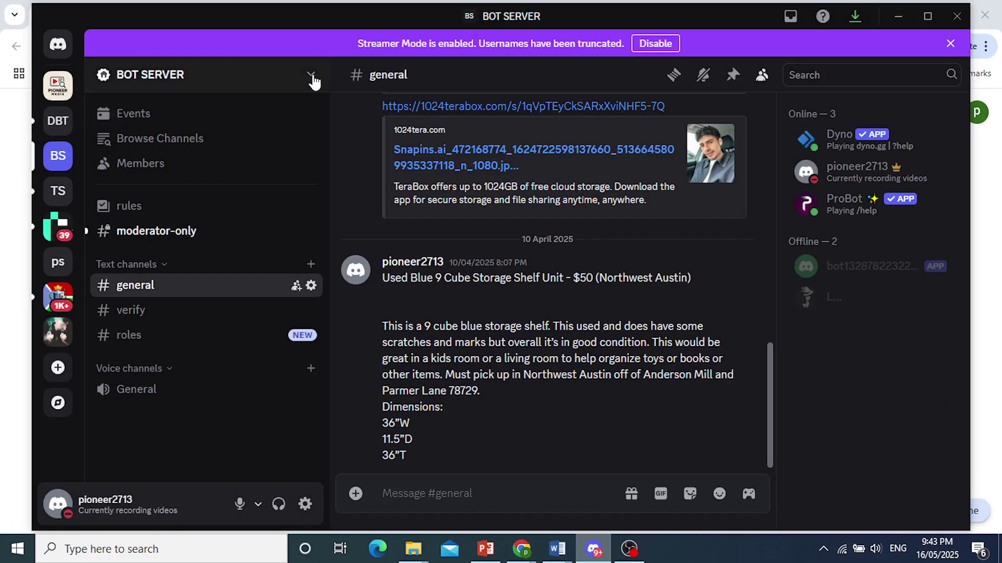
Create a server role named "18 +" with the light blue role colour and save it
{"action": "left_click", "coordinate": [312, 79]}
{"action": "left_click", "coordinate": [208, 165]}
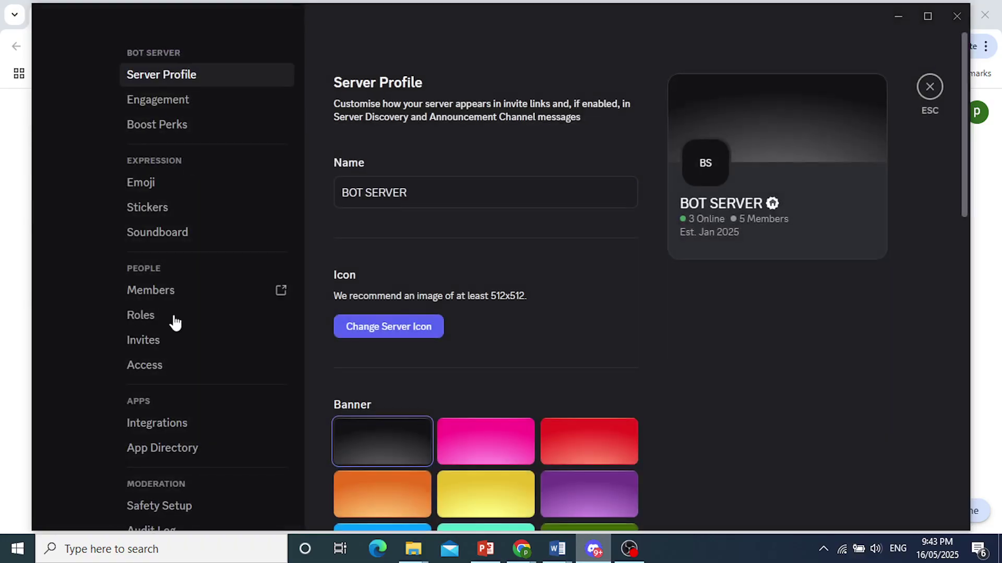
{"action": "left_click", "coordinate": [173, 319]}
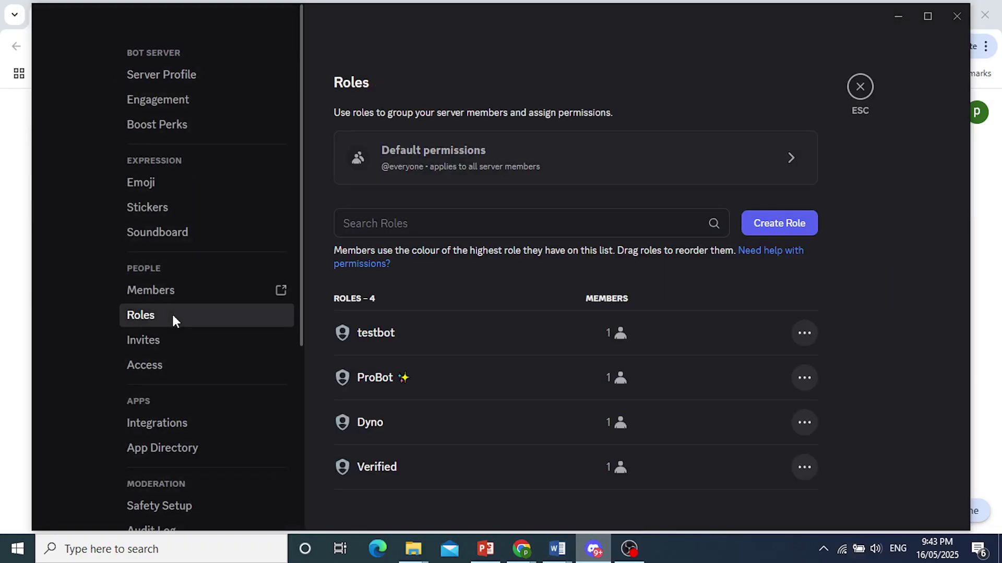
{"action": "left_click", "coordinate": [803, 225]}
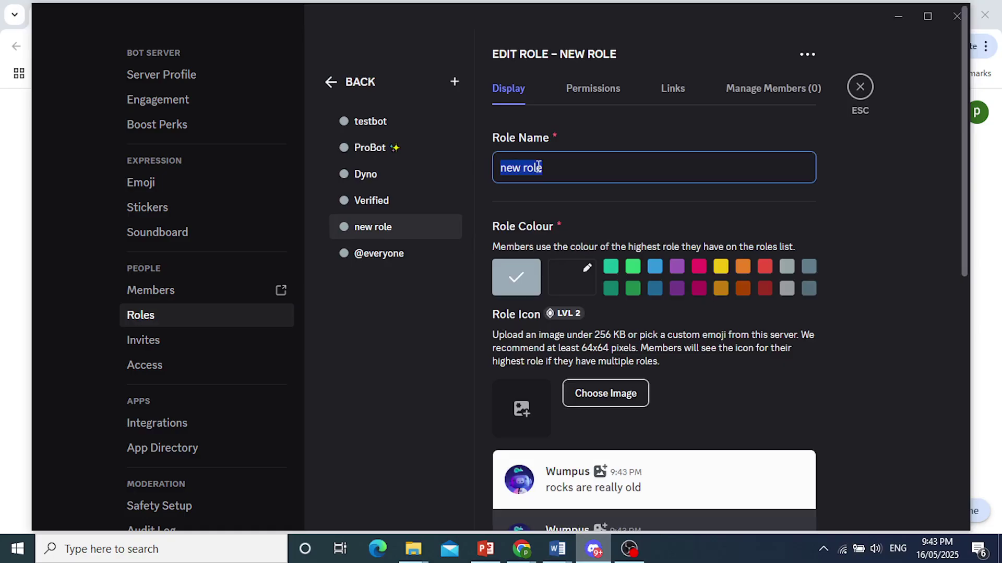
{"action": "type", "text": "18"}
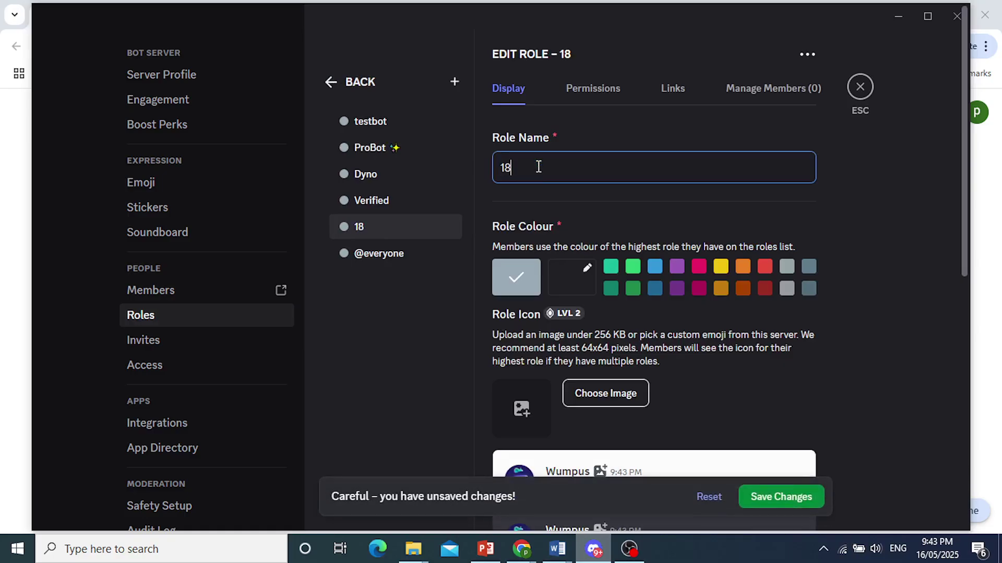
{"action": "type", "text": " +"}
{"action": "left_click", "coordinate": [655, 267]}
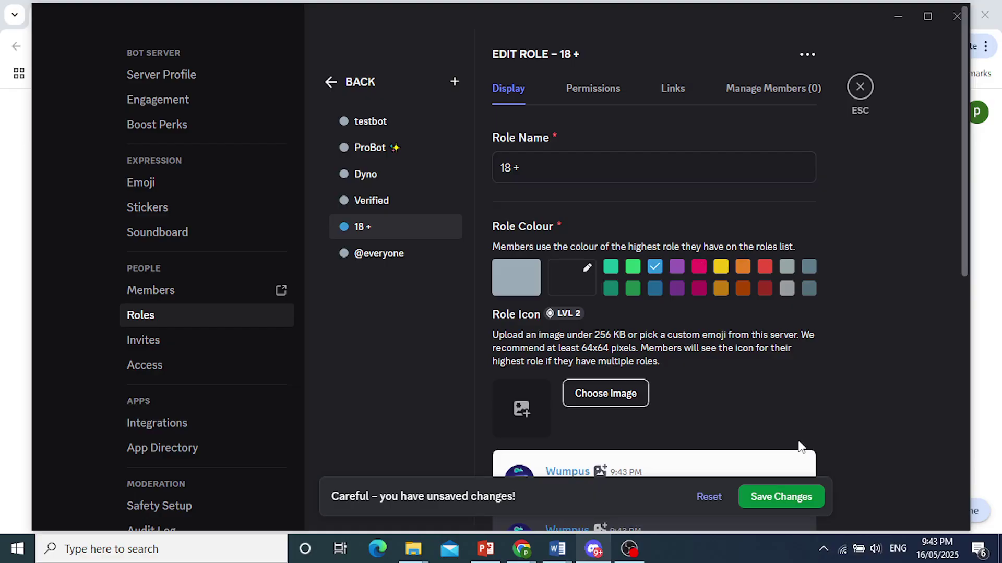
{"action": "scroll", "coordinate": [723, 331], "scroll_direction": "down", "scroll_amount": 5}
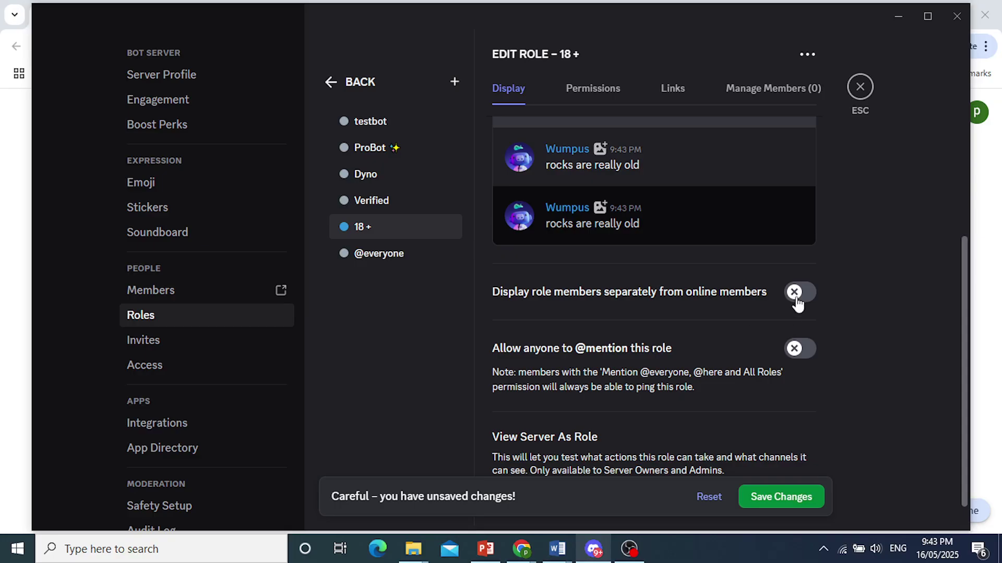
{"action": "left_click", "coordinate": [773, 498]}
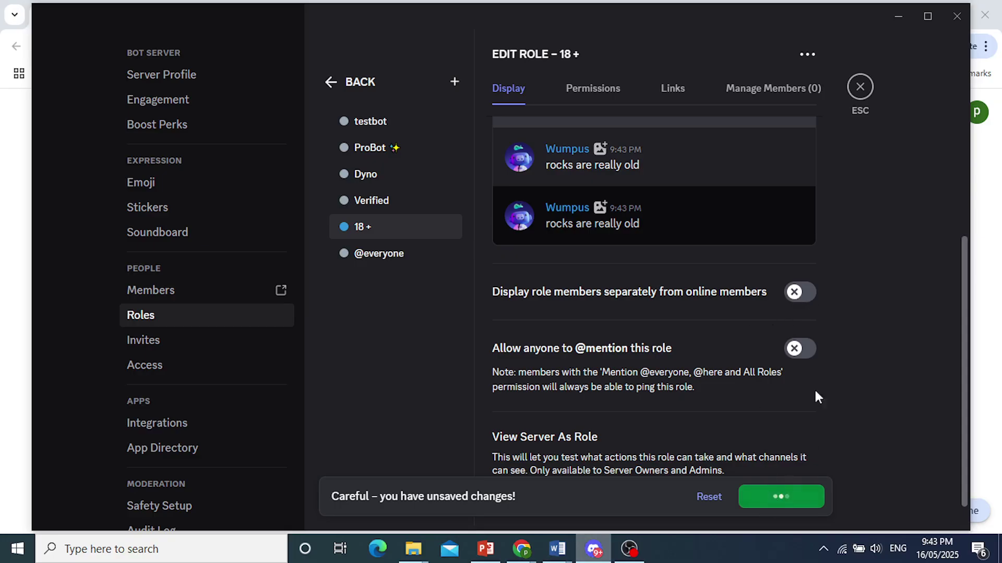
{"action": "left_click", "coordinate": [864, 90]}
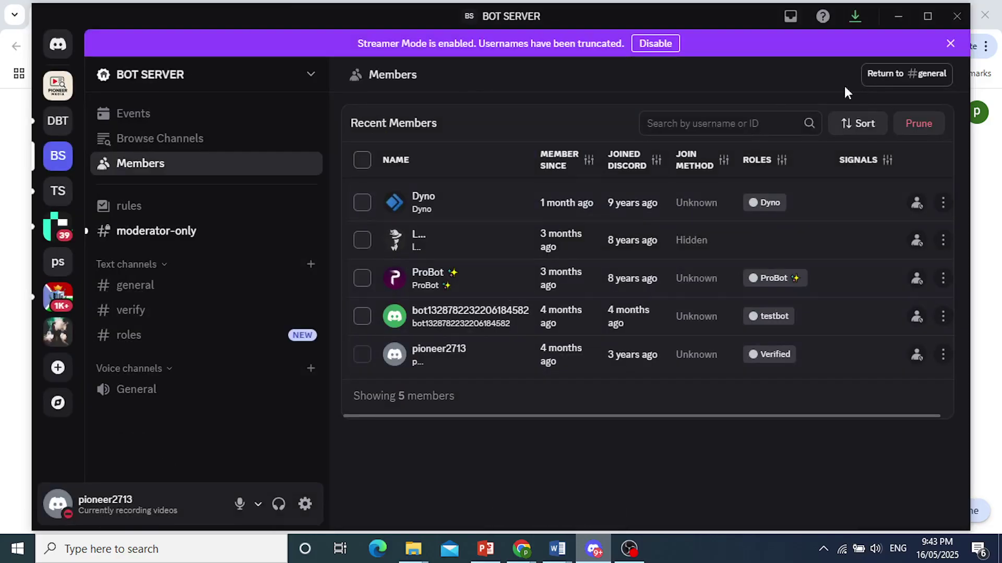
Create another server role named "Minor" with the bright green role colour and save it
{"action": "left_click", "coordinate": [312, 84]}
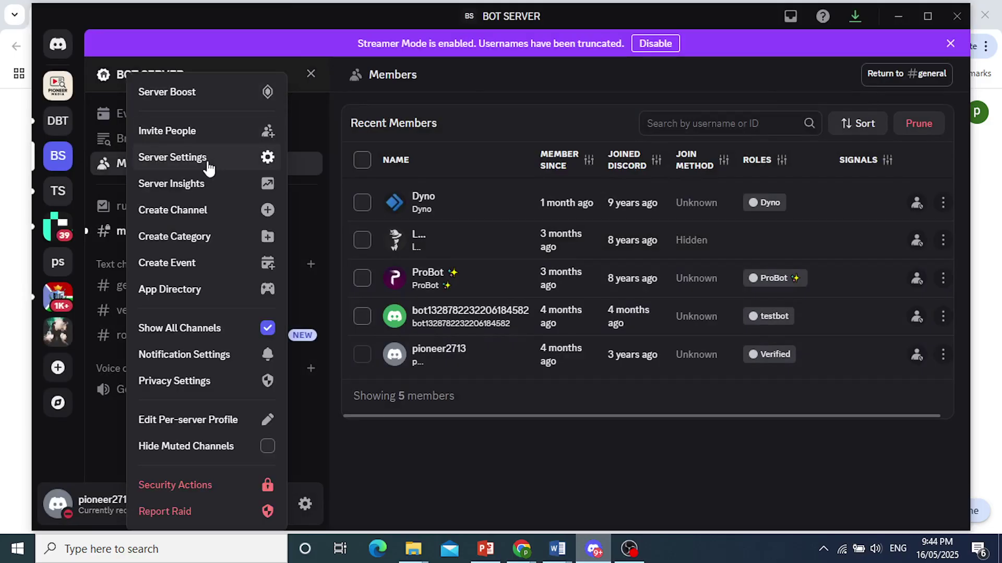
{"action": "left_click", "coordinate": [463, 169]}
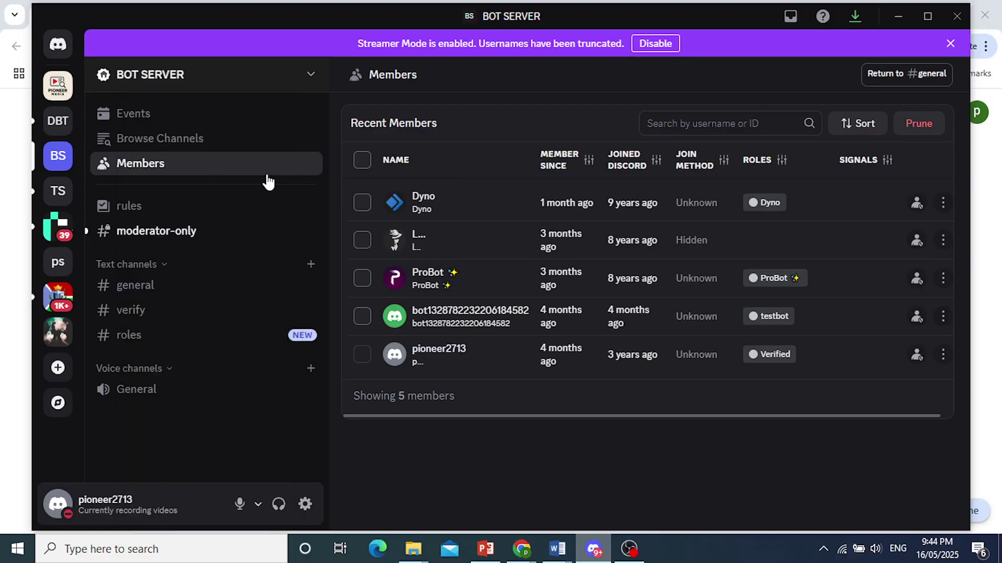
{"action": "left_click", "coordinate": [310, 76]}
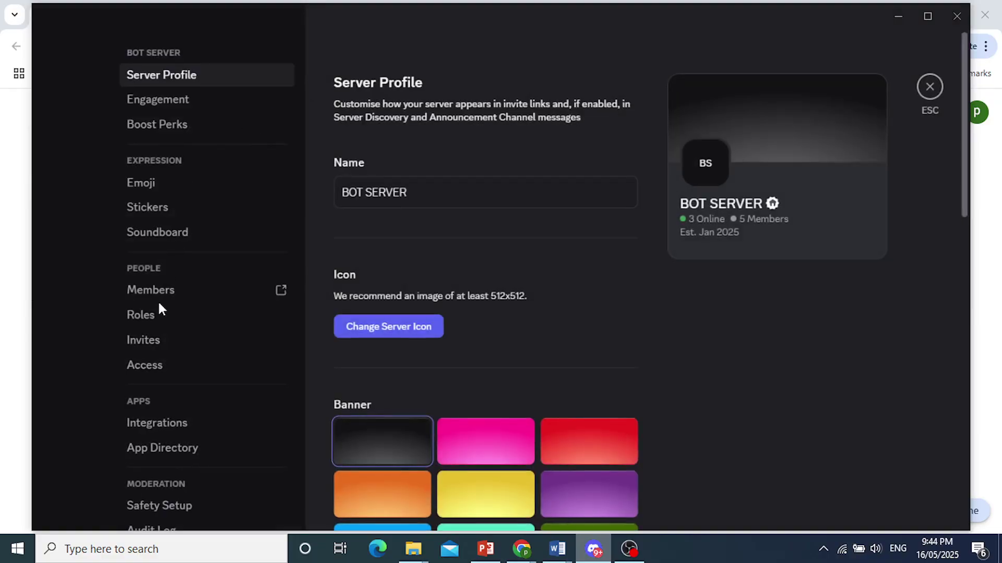
{"action": "left_click", "coordinate": [139, 319]}
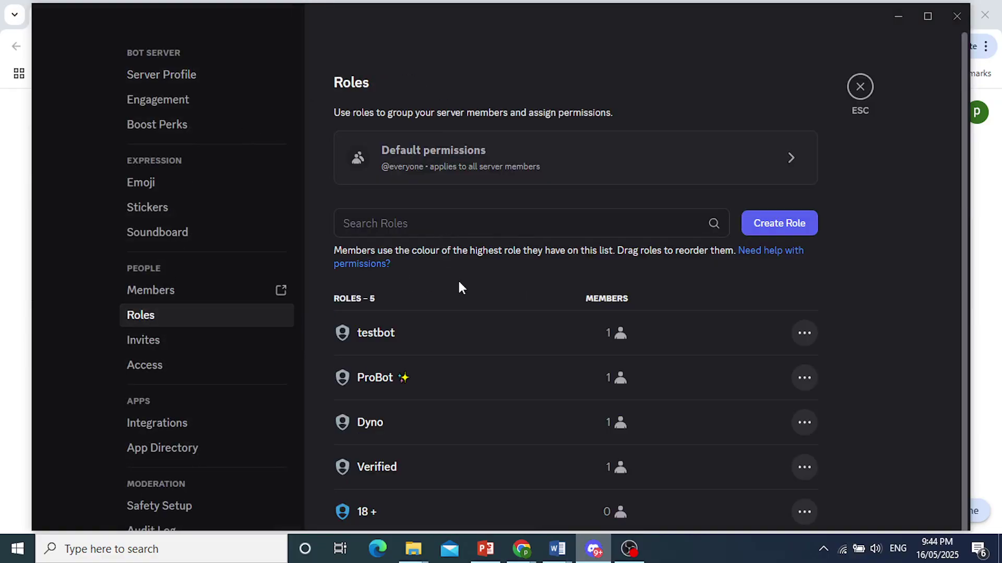
{"action": "scroll", "coordinate": [459, 286], "scroll_direction": "down", "scroll_amount": 1}
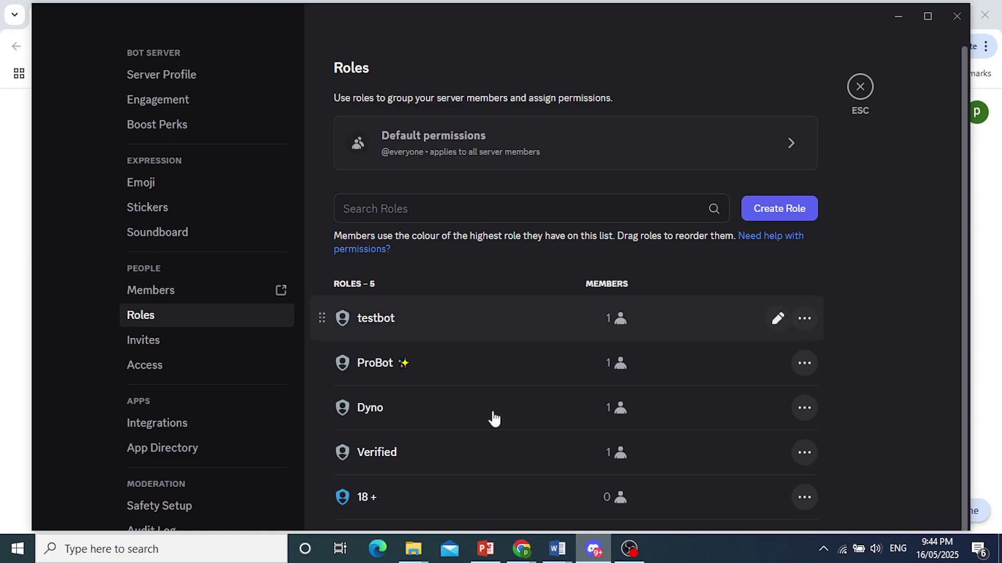
{"action": "left_click", "coordinate": [773, 210]}
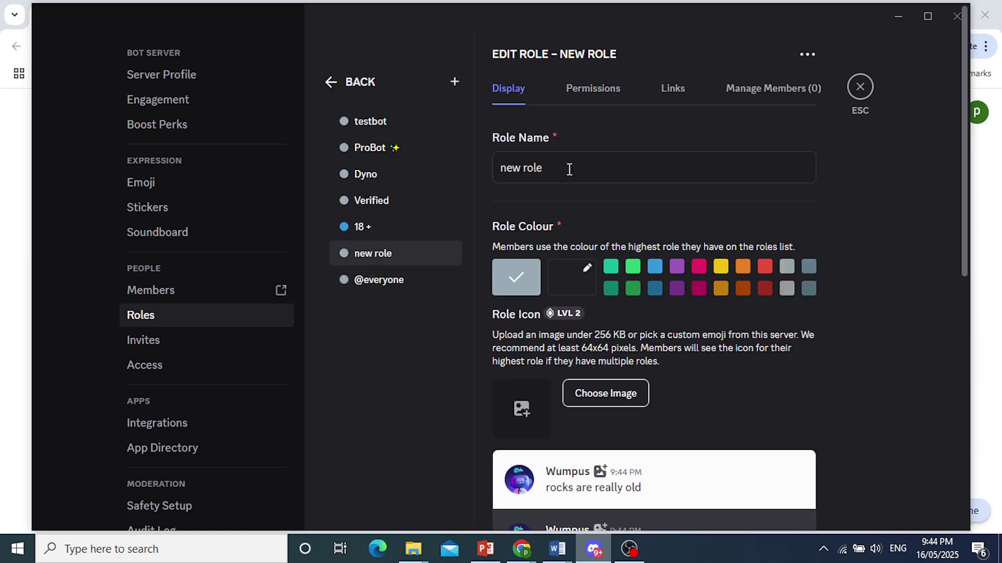
{"action": "left_click_drag", "start_coordinate": [569, 169], "coordinate": [494, 171]}
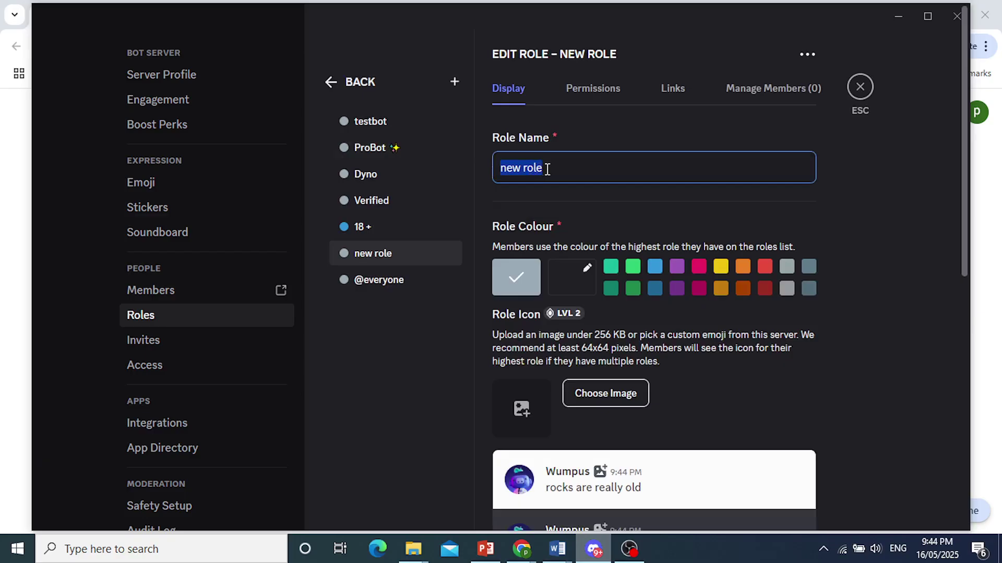
{"action": "type", "text": "Minor"}
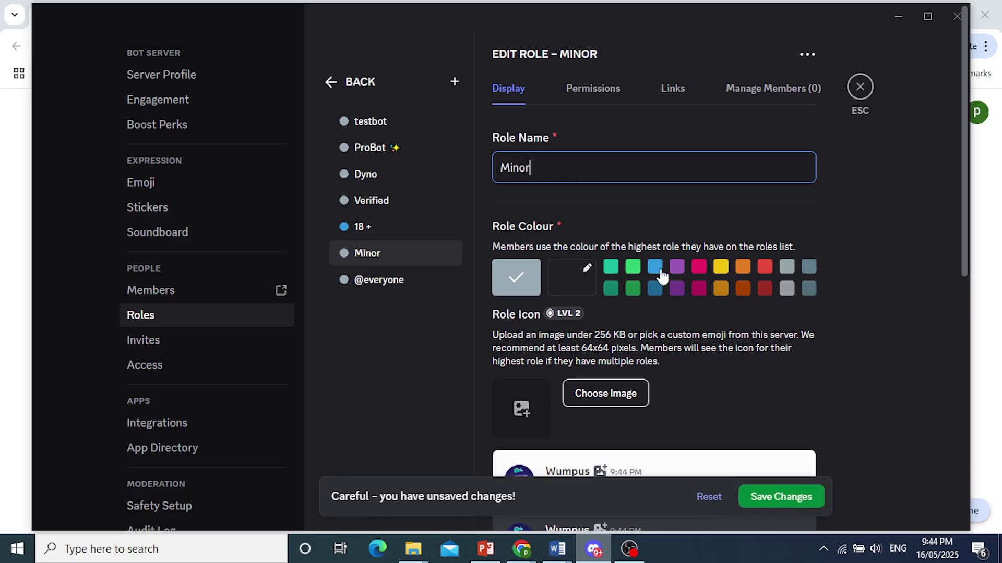
{"action": "left_click", "coordinate": [633, 268]}
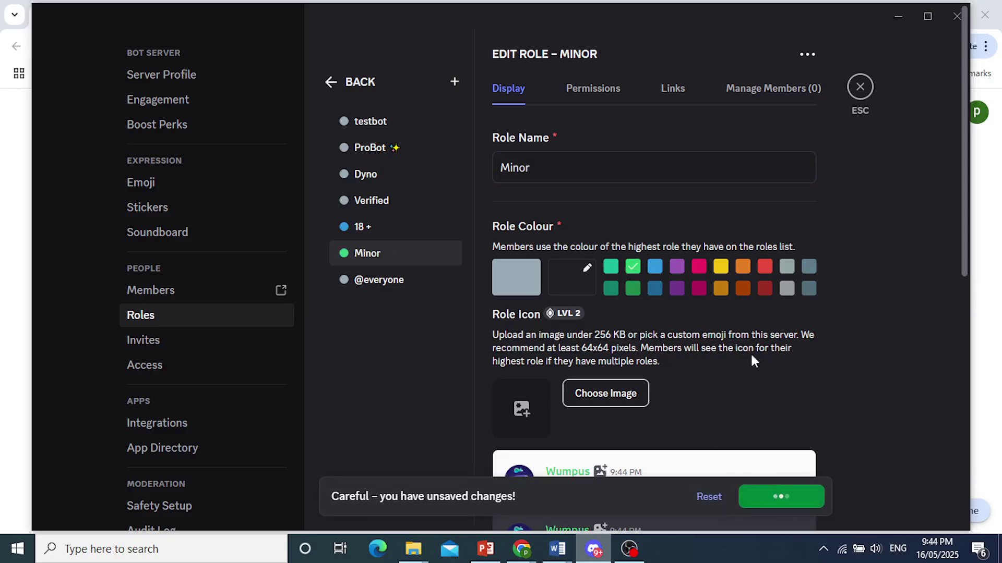
{"action": "left_click", "coordinate": [860, 86]}
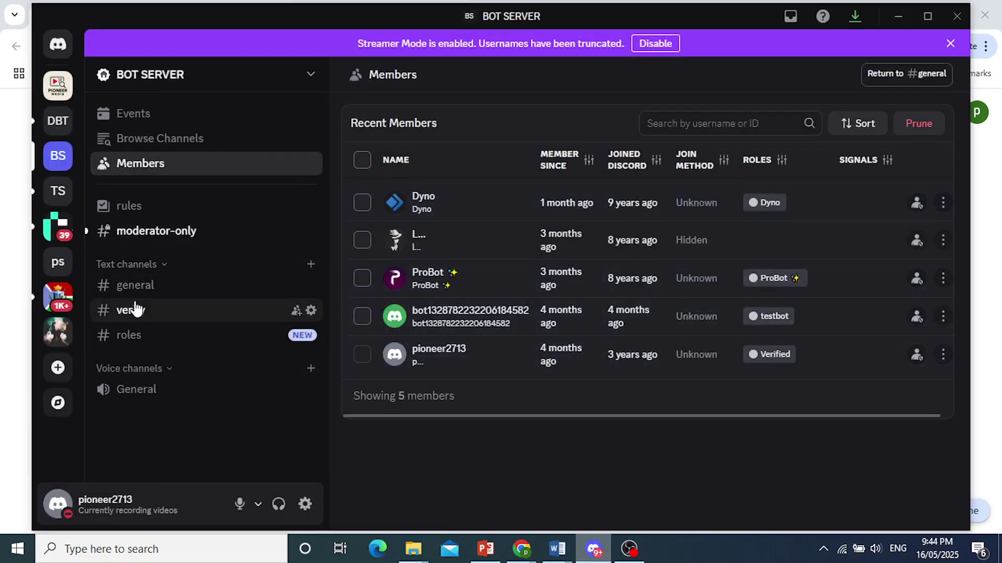
Switch to Chrome and open the top.gg website
{"action": "left_click", "coordinate": [3, 239]}
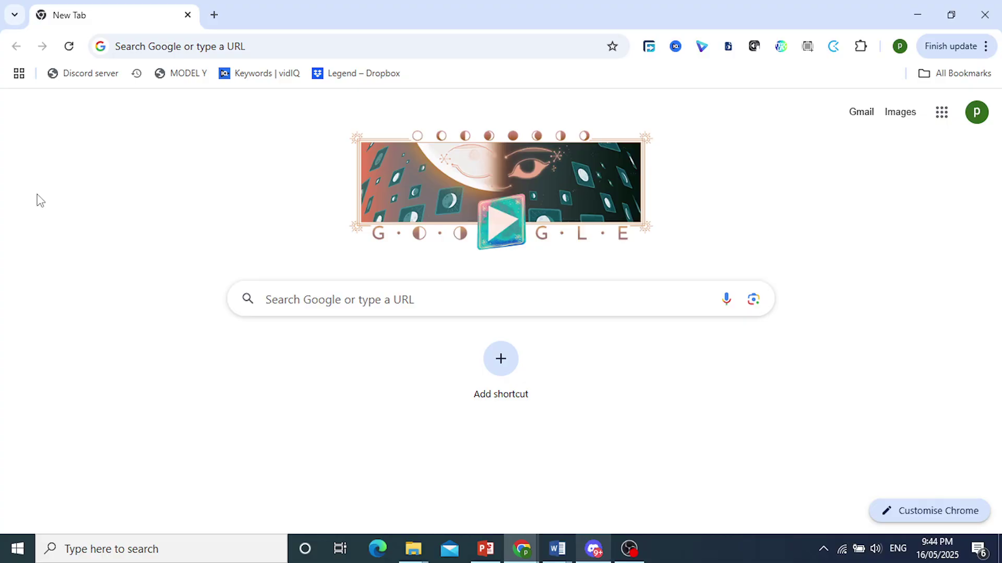
{"action": "left_click", "coordinate": [182, 46]}
{"action": "type", "text": "top.gg"}
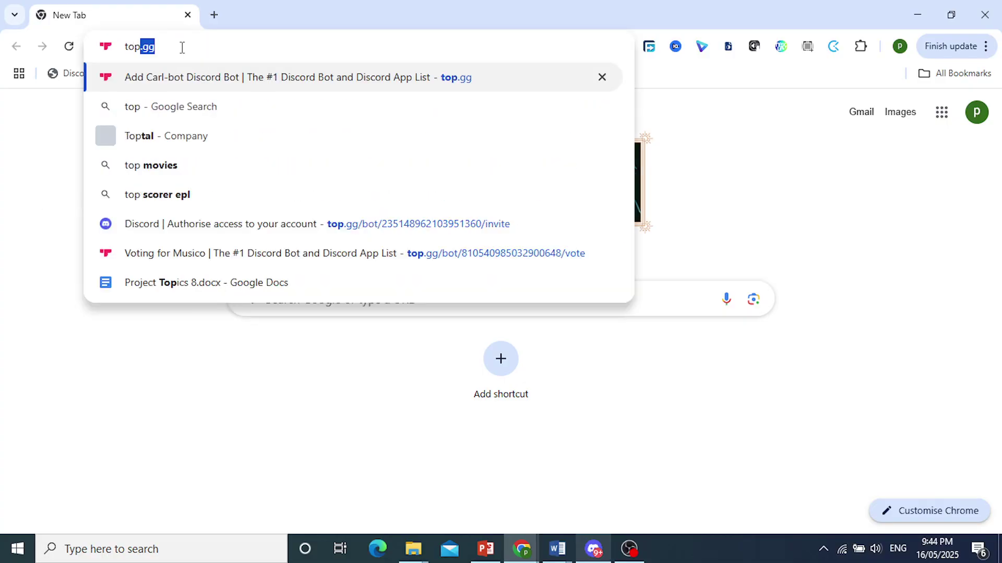
{"action": "key", "text": "Return"}
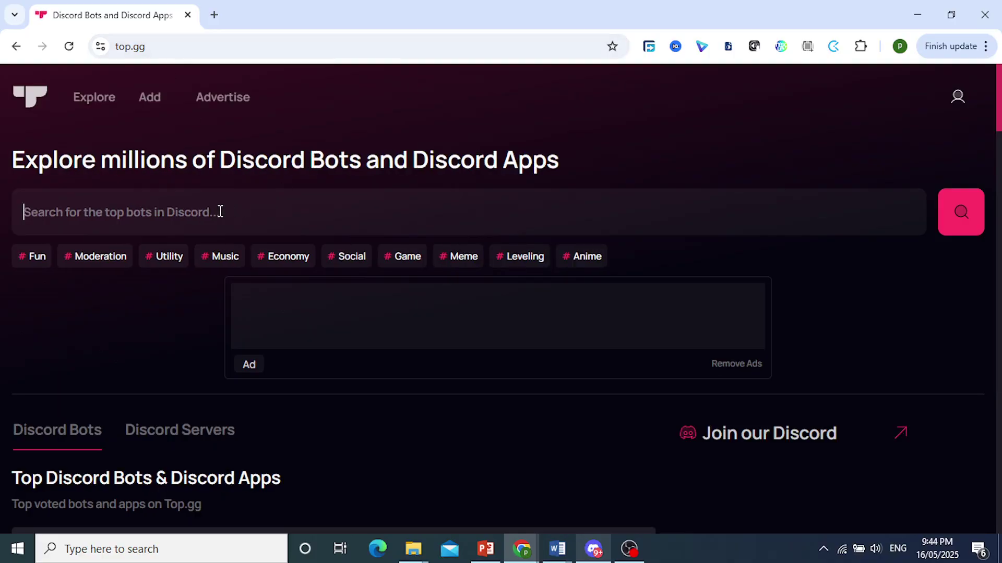
Search top.gg for "carl bot" and open the Carl-bot listing
{"action": "type", "text": "c"}
{"action": "key", "text": "BackSpace"}
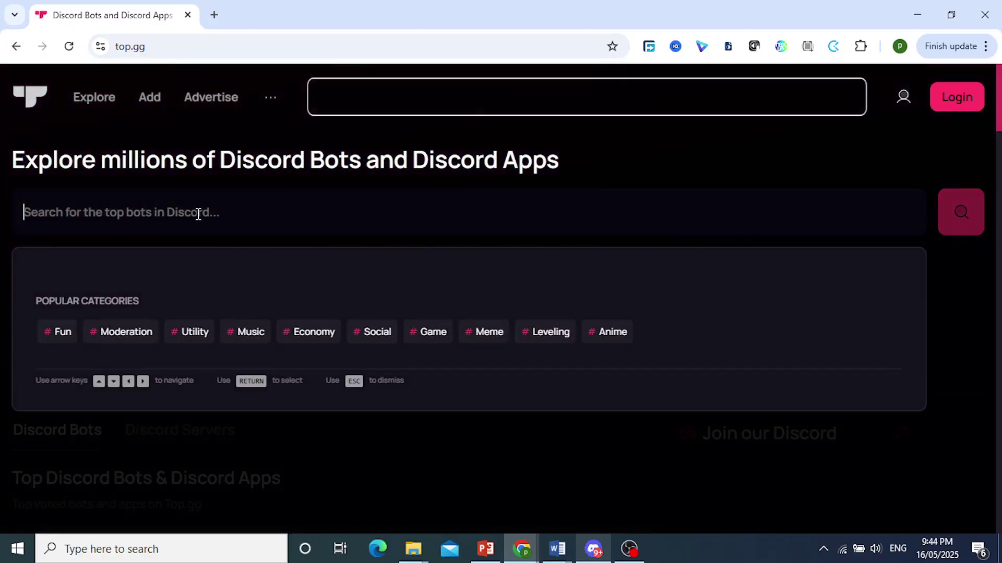
{"action": "left_click", "coordinate": [198, 214]}
{"action": "type", "text": "carl"}
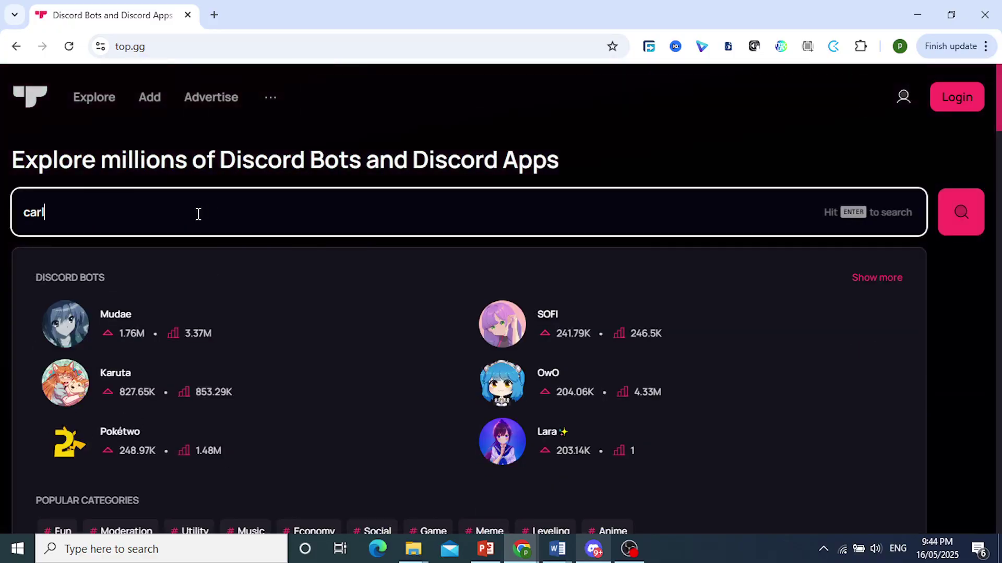
{"action": "type", "text": " bot"}
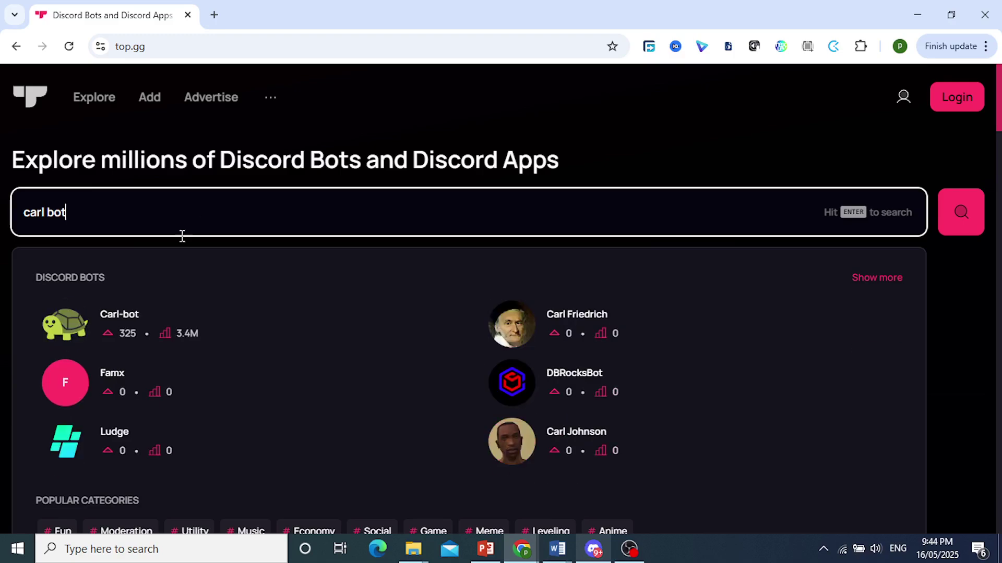
{"action": "left_click", "coordinate": [165, 333]}
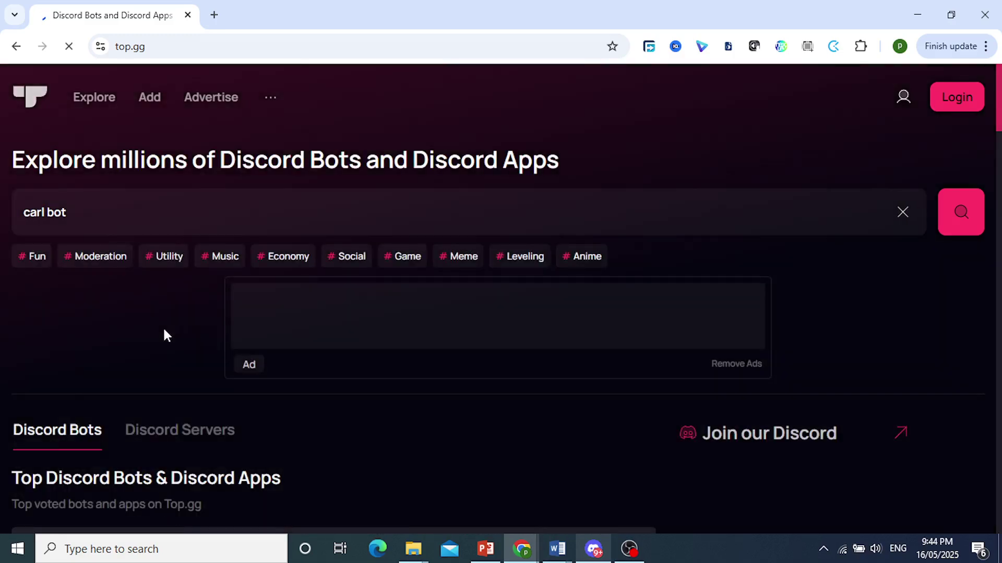
Invite Carl-bot to BOT SERVER and authorise it with all requested permissions
{"action": "scroll", "coordinate": [511, 306], "scroll_direction": "down", "scroll_amount": 3}
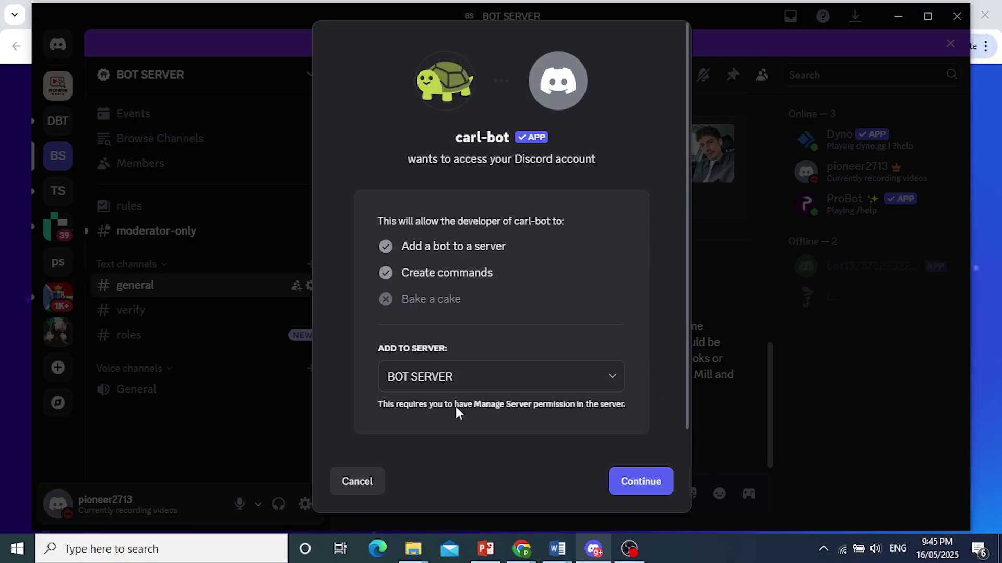
{"action": "left_click", "coordinate": [637, 478]}
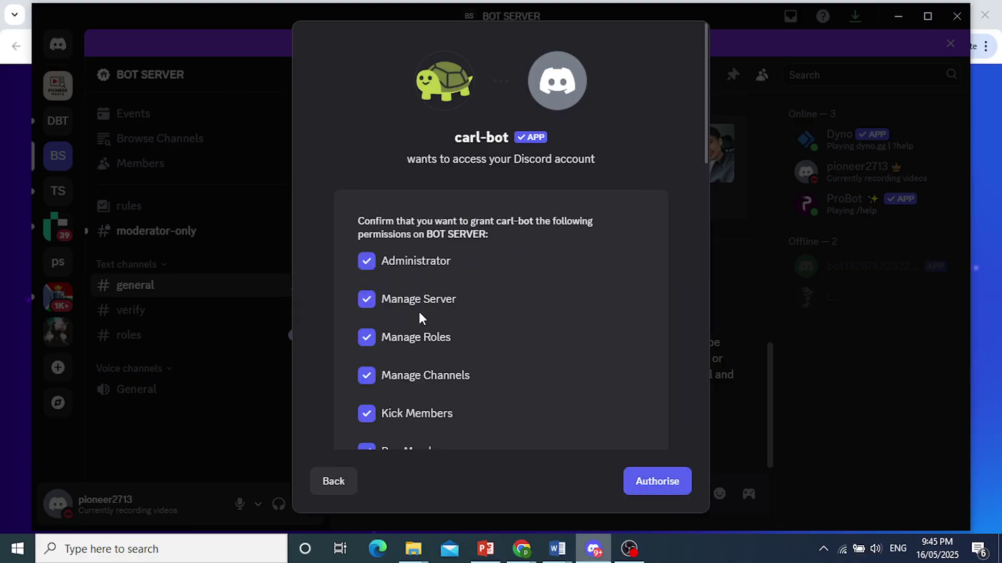
{"action": "scroll", "coordinate": [432, 353], "scroll_direction": "down", "scroll_amount": 15}
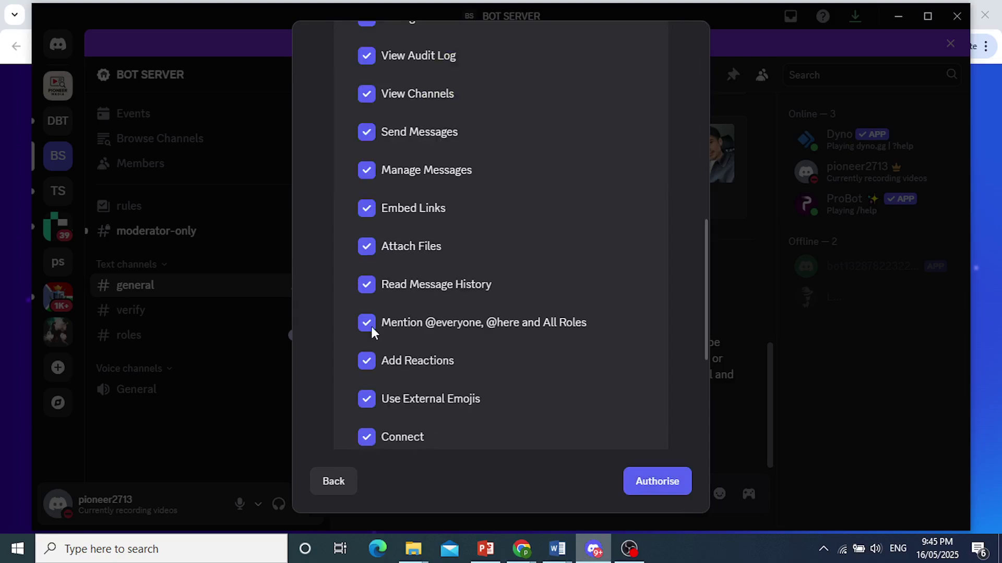
{"action": "left_click", "coordinate": [652, 482]}
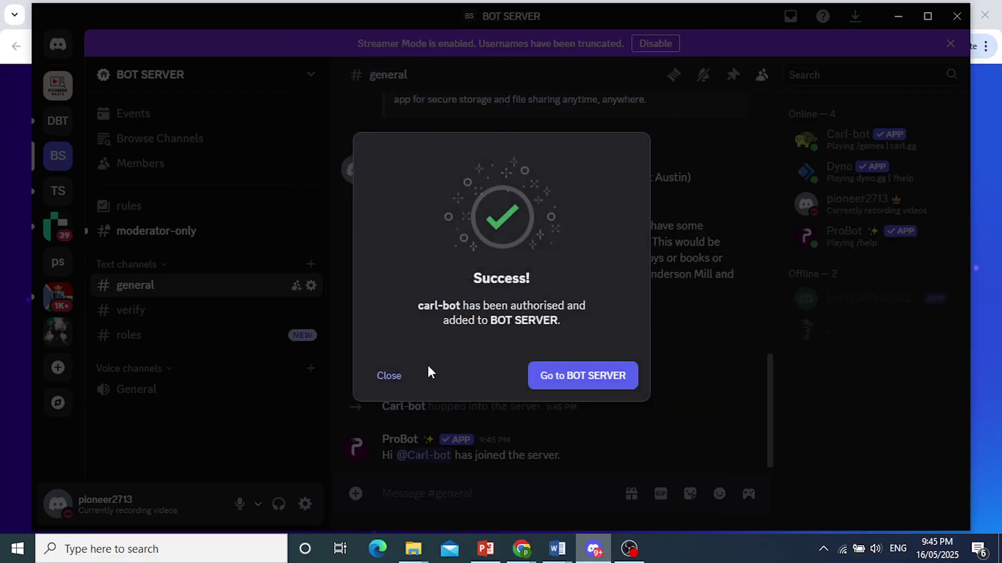
{"action": "left_click", "coordinate": [387, 378]}
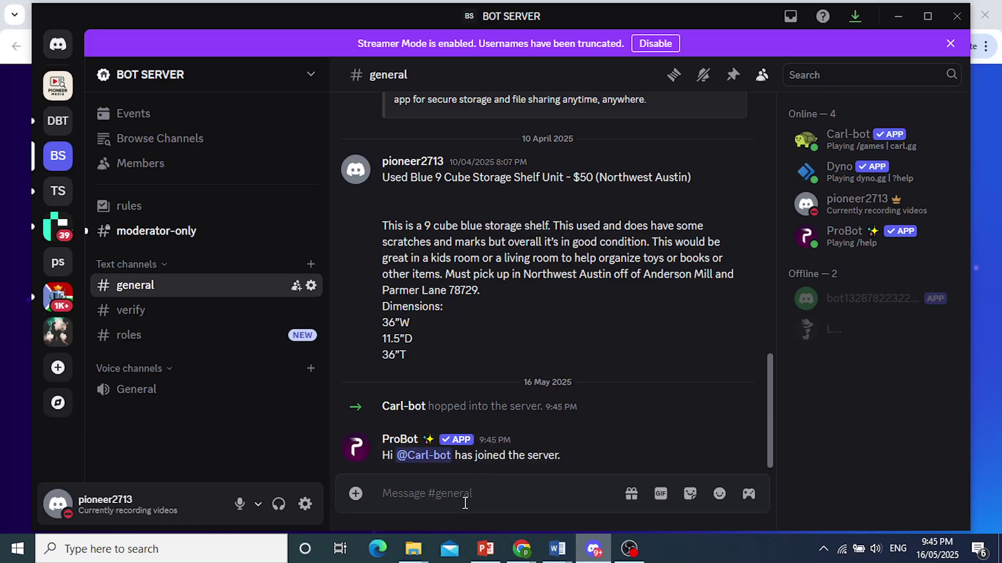
Start Carl-bot's reaction role setup in the general channel with "?reactionrole make" and specify roles as the message channel
{"action": "type", "text": "?react"}
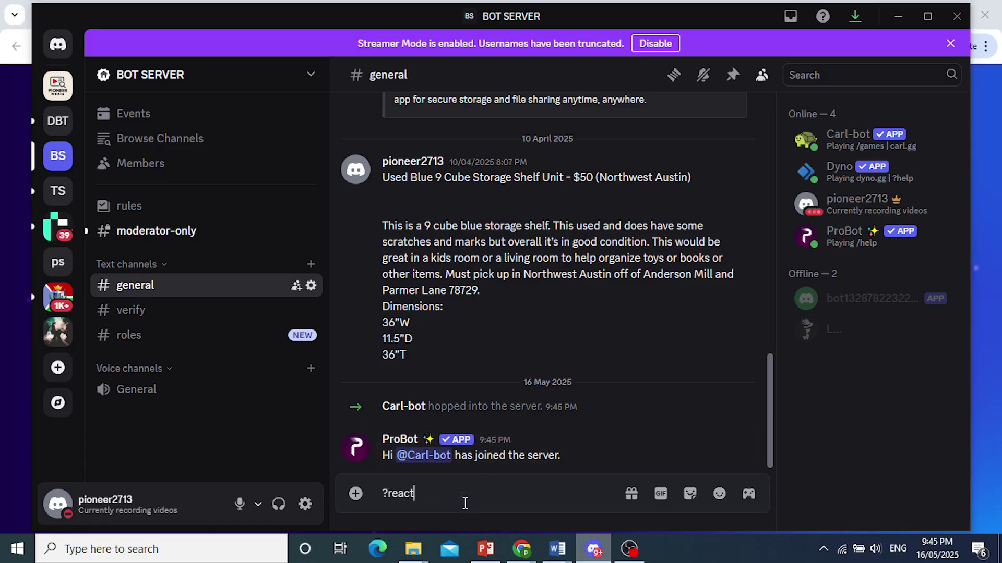
{"action": "type", "text": "ionrole make"}
{"action": "key", "text": "Return"}
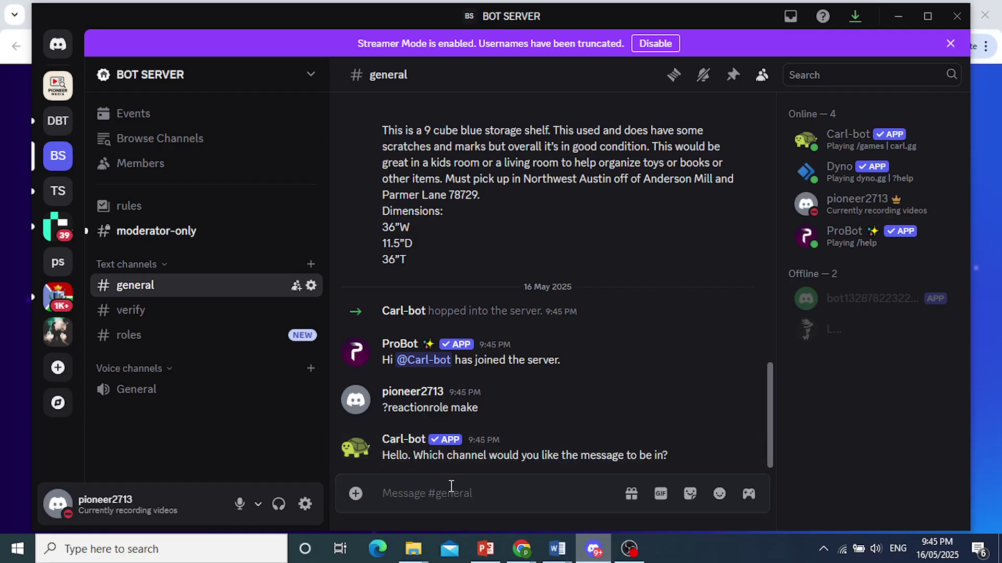
{"action": "type", "text": "roles"}
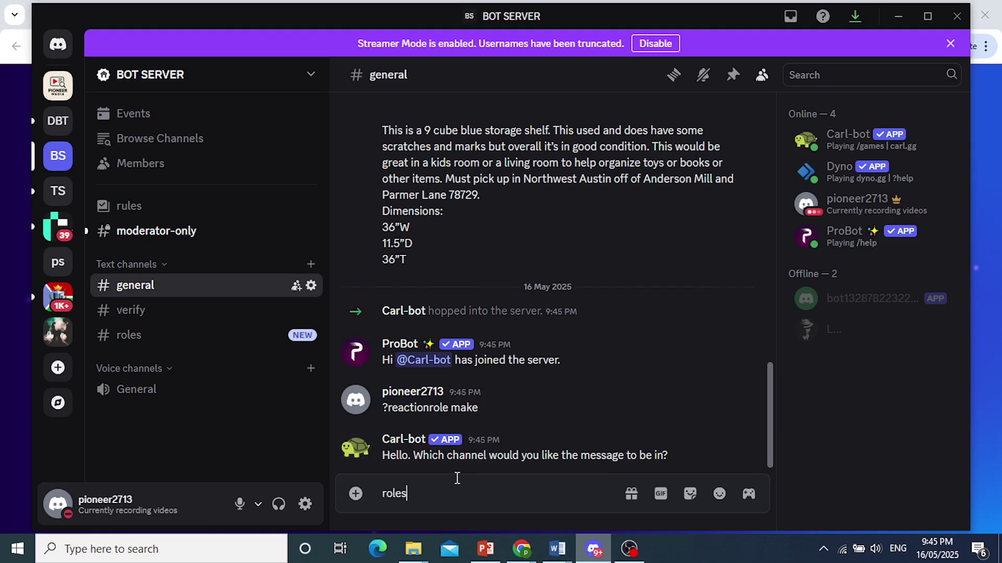
{"action": "key", "text": "Return"}
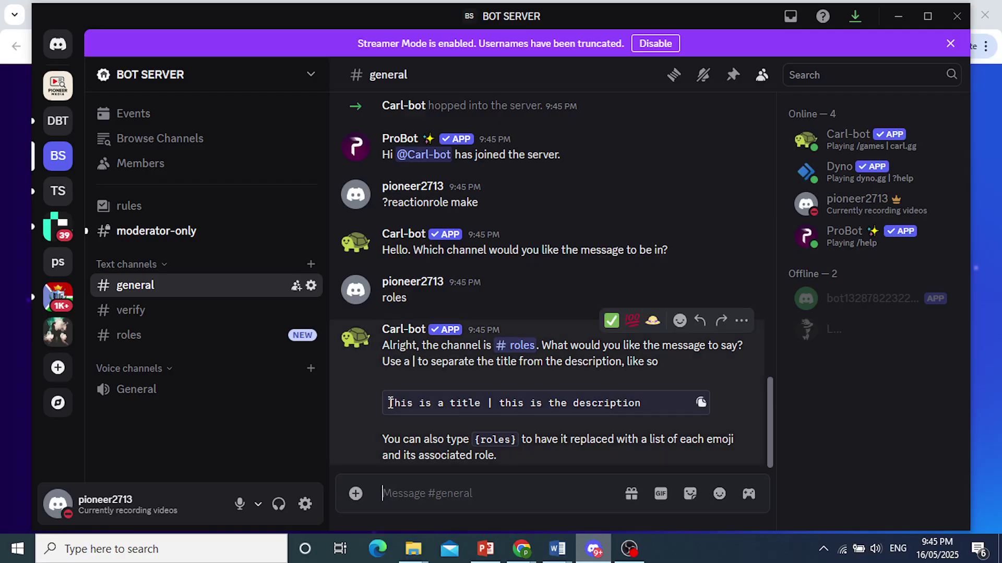
Answer Carl-bot with the title and description "Age | Choose your Age!" and reply "none" for the message colour
{"action": "triple_click", "coordinate": [681, 398]}
{"action": "key", "text": "ctrl+c"}
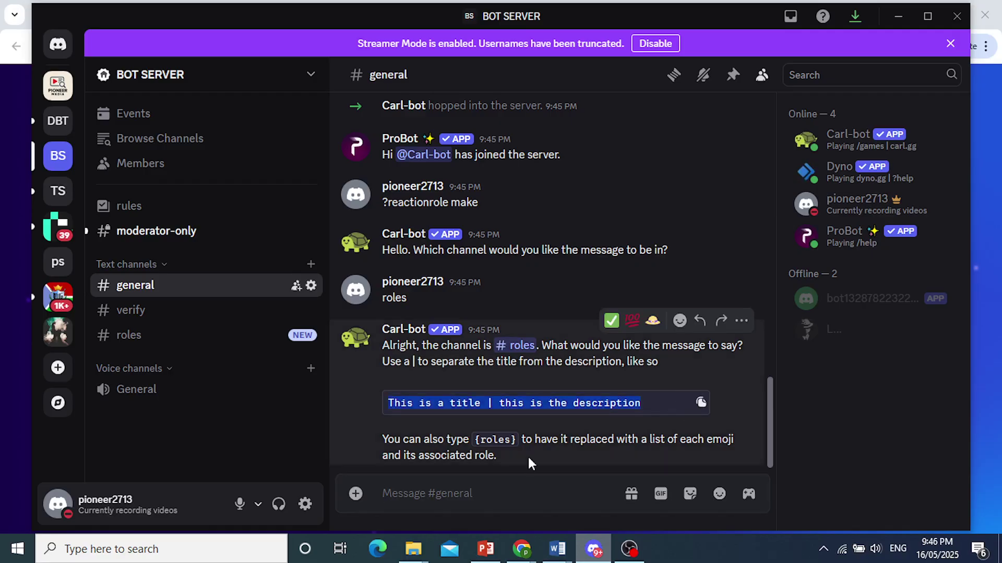
{"action": "left_click", "coordinate": [510, 494]}
{"action": "key", "text": "ctrl+v"}
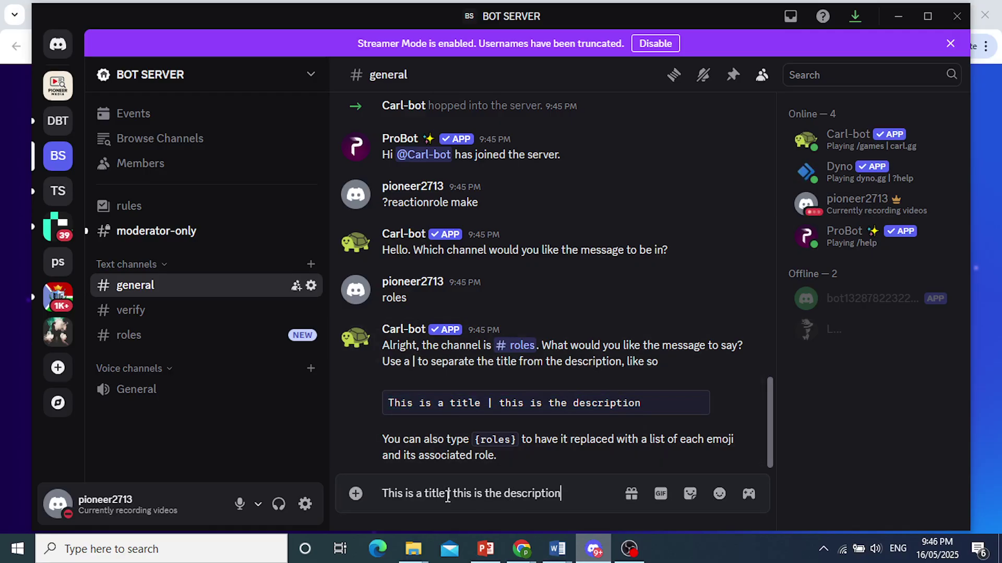
{"action": "left_click_drag", "start_coordinate": [447, 493], "coordinate": [350, 499]}
{"action": "type", "text": "Age"}
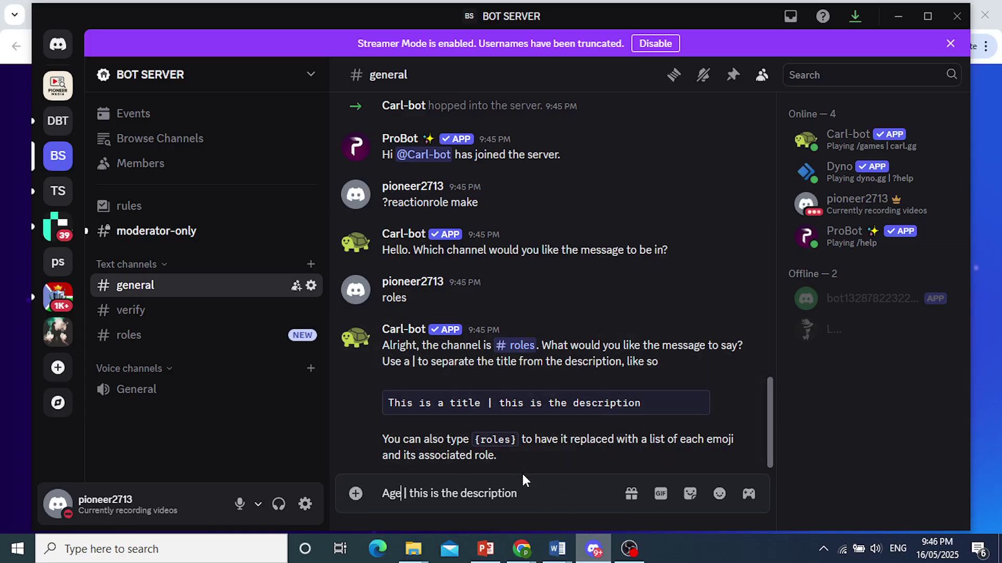
{"action": "left_click_drag", "start_coordinate": [522, 493], "coordinate": [411, 493]}
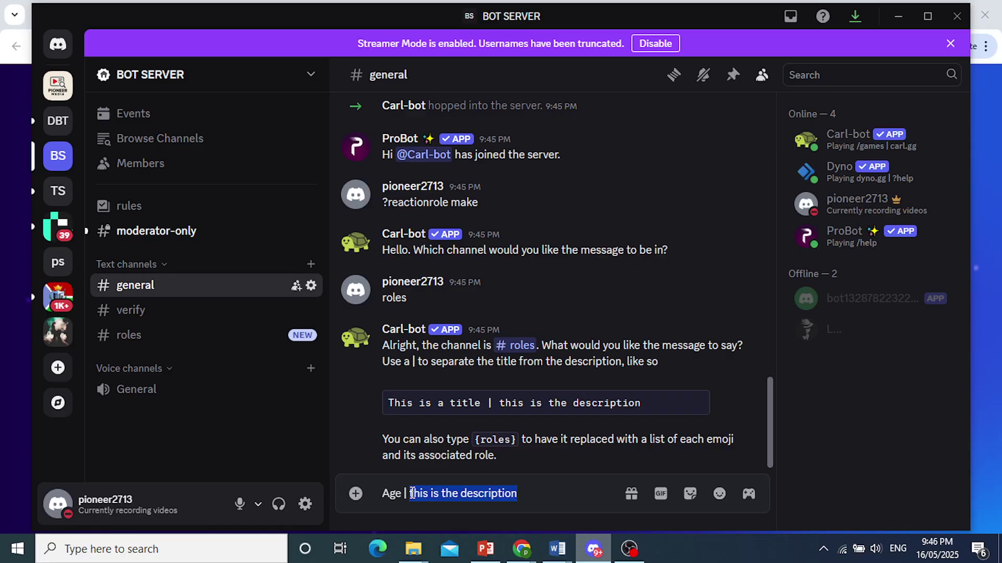
{"action": "type", "text": "Choose yor"}
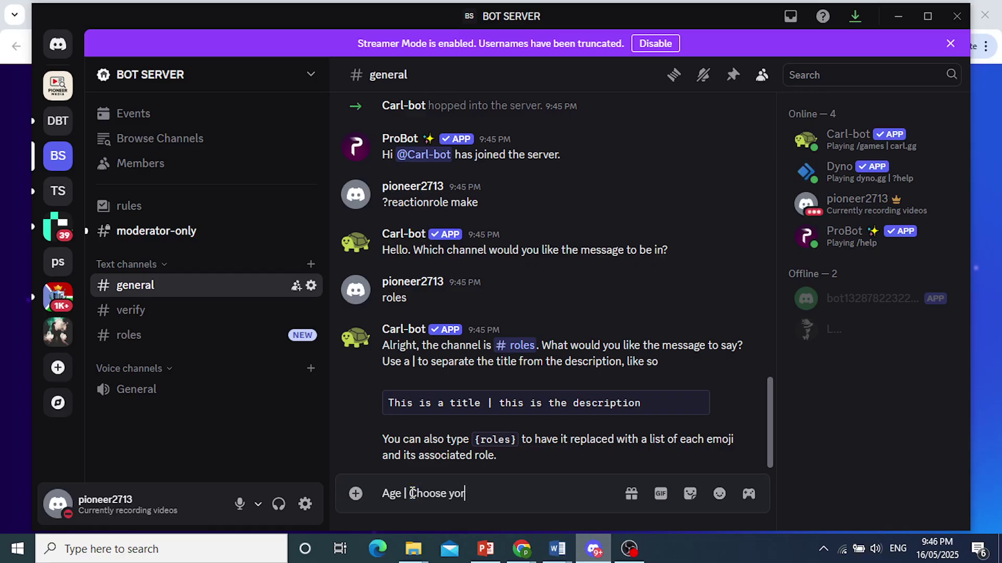
{"action": "key", "text": "BackSpace"}
{"action": "type", "text": "ur Age!"}
{"action": "key", "text": "Return"}
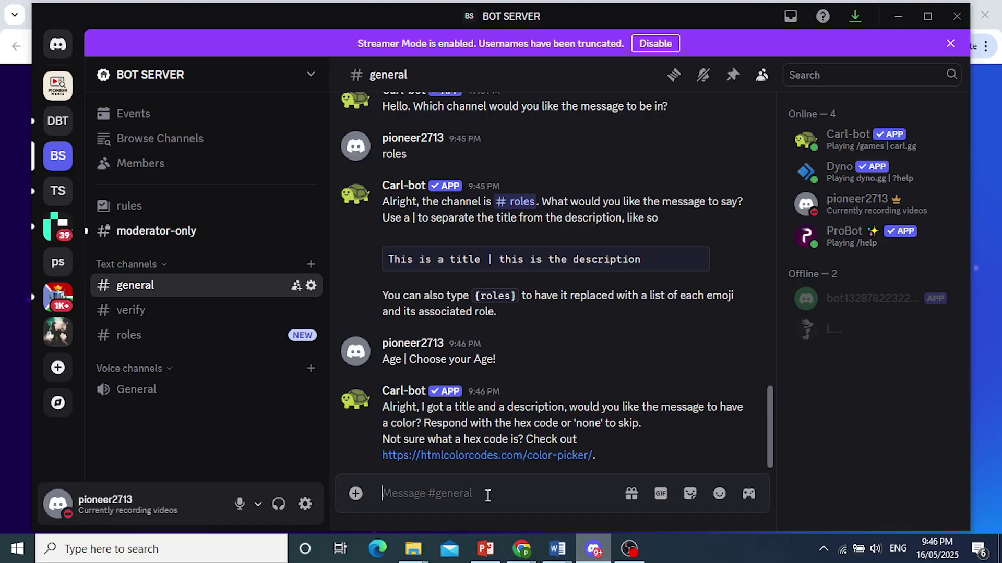
{"action": "type", "text": "none"}
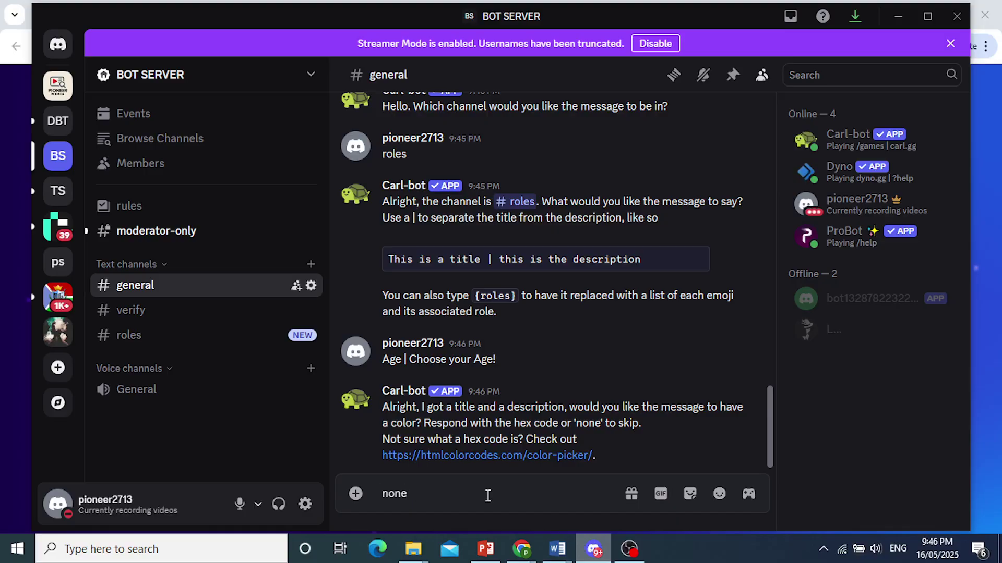
{"action": "key", "text": "Return"}
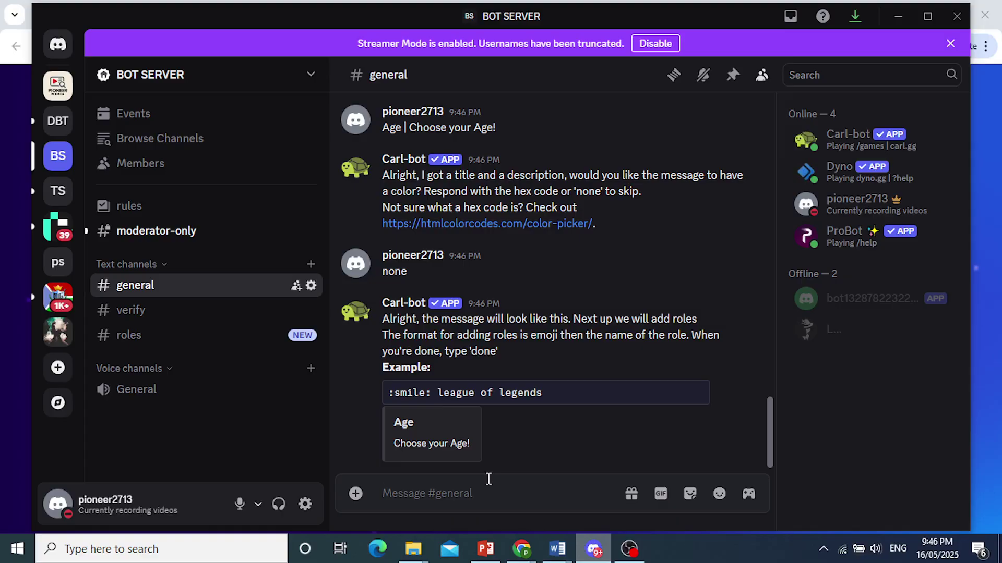
Try to pair the red circle emoji with the "18 +" role in the Carl-bot setup
{"action": "type", "text": ":"}
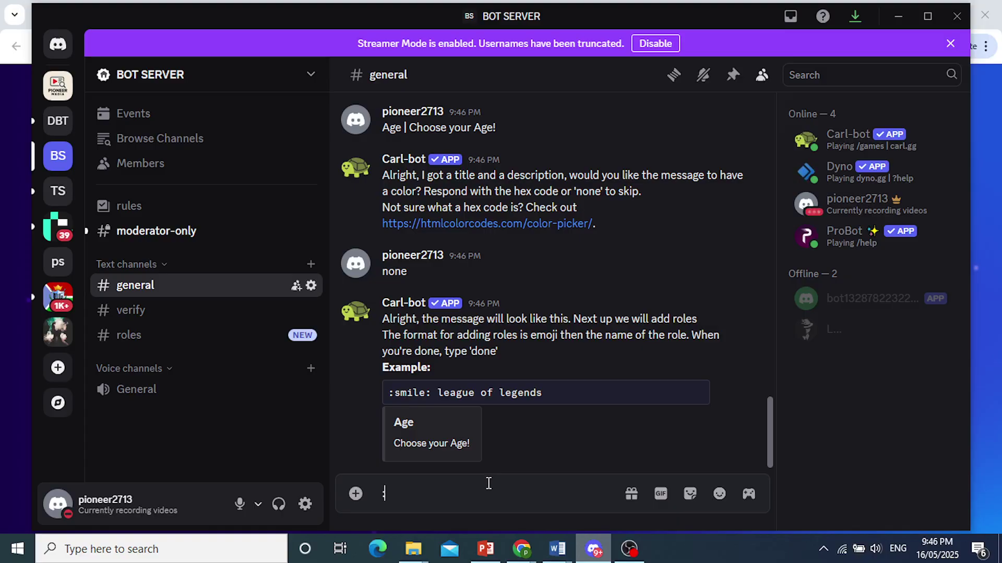
{"action": "type", "text": "red"}
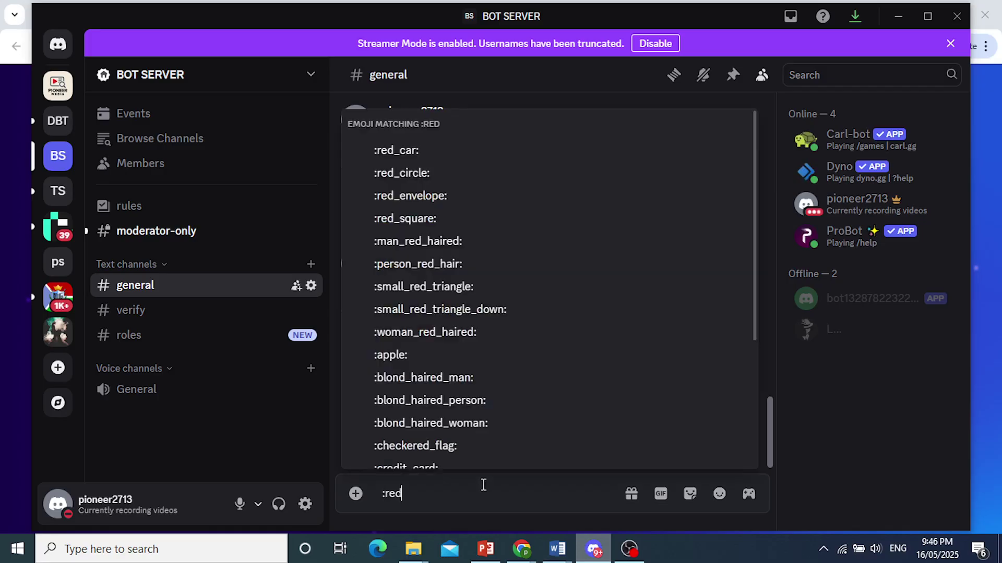
{"action": "left_click", "coordinate": [440, 177]}
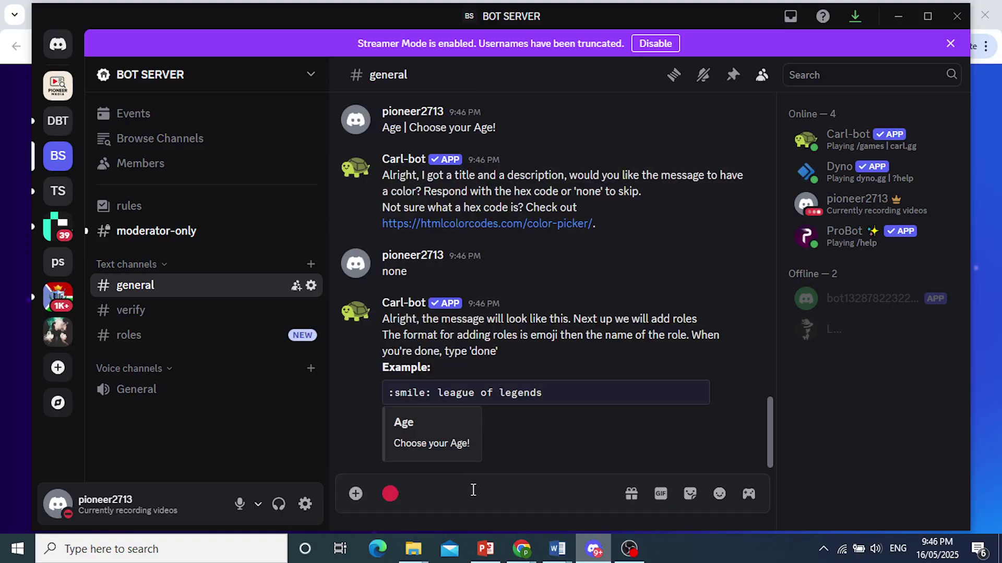
{"action": "type", "text": "18 +"}
{"action": "key", "text": "Return"}
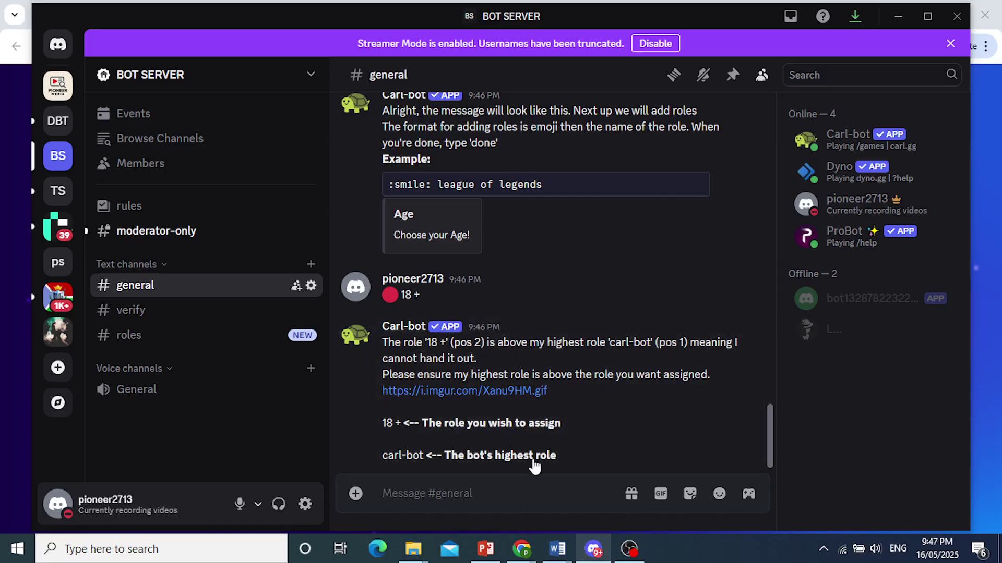
{"action": "left_click", "coordinate": [311, 77]}
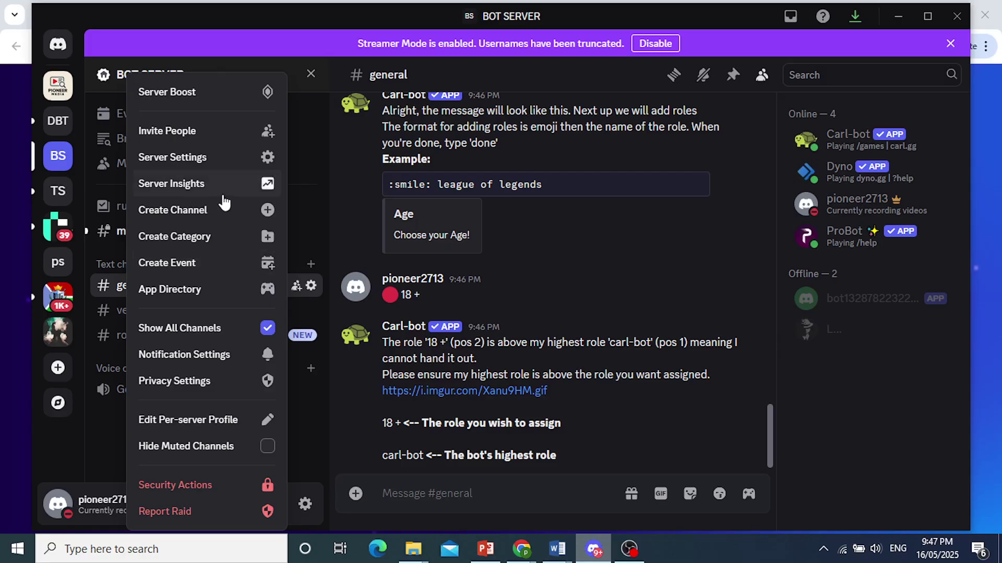
{"action": "left_click", "coordinate": [207, 163]}
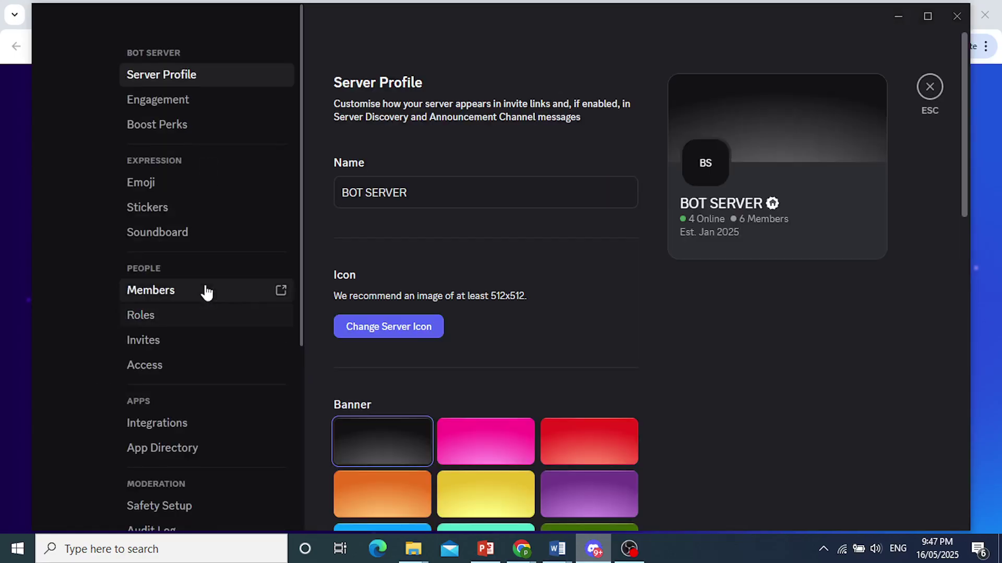
{"action": "left_click", "coordinate": [178, 318]}
{"action": "scroll", "coordinate": [371, 358], "scroll_direction": "down", "scroll_amount": 2}
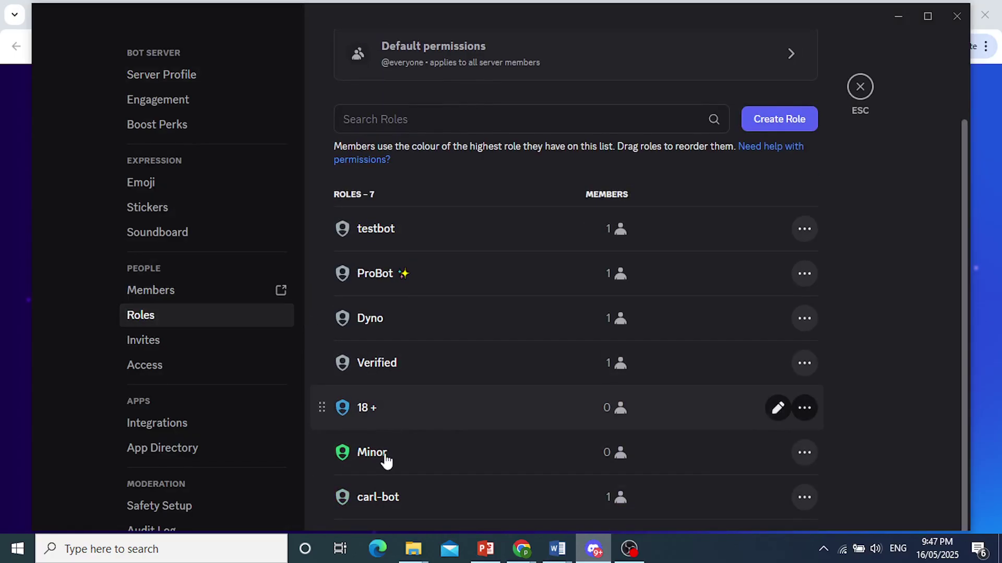
{"action": "left_click", "coordinate": [370, 502]}
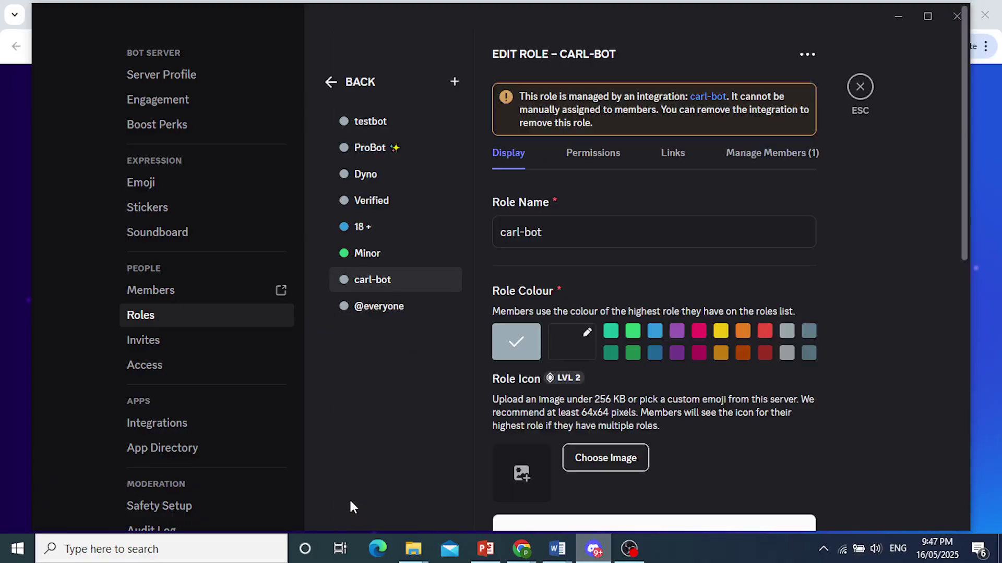
{"action": "left_click", "coordinate": [860, 86]}
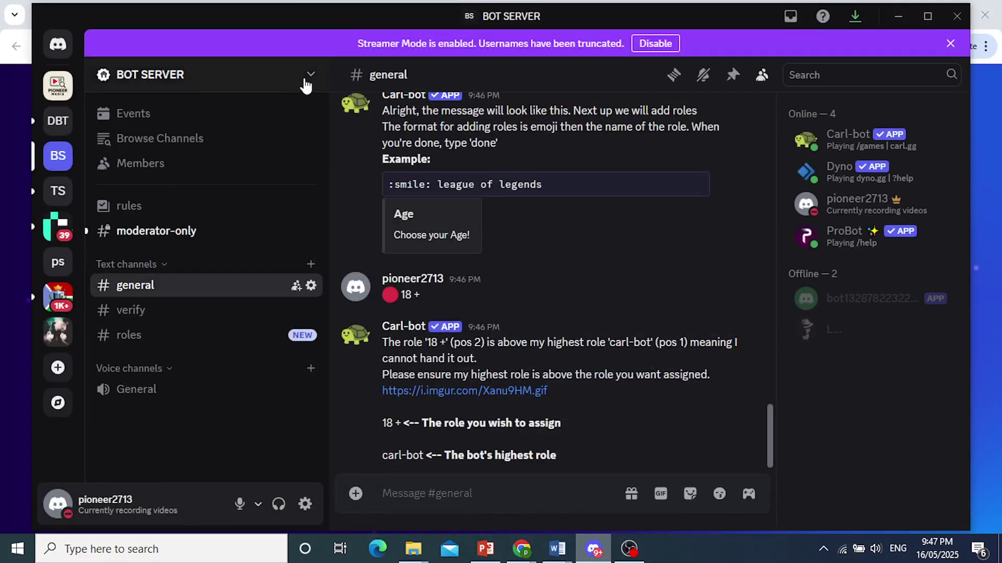
Move the carl-bot role above the 18 + role in the server's role list and save the changes
{"action": "left_click", "coordinate": [308, 78]}
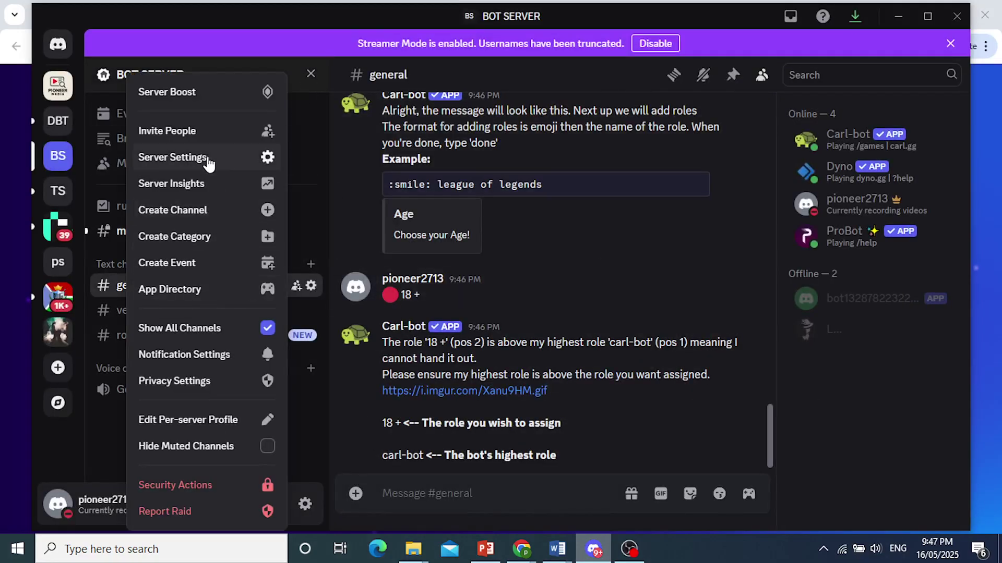
{"action": "key", "text": "Escape"}
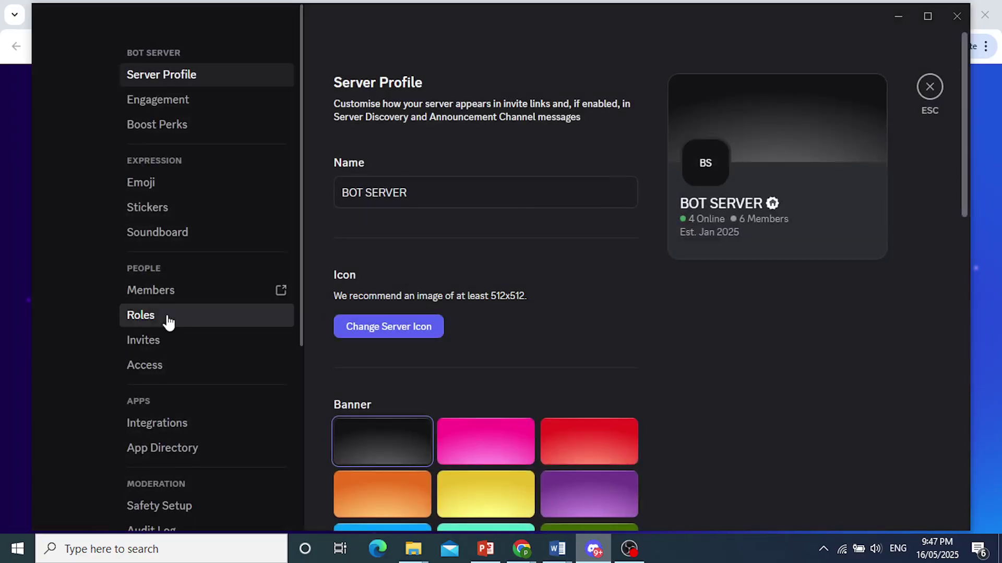
{"action": "left_click", "coordinate": [167, 315]}
{"action": "scroll", "coordinate": [359, 392], "scroll_direction": "down", "scroll_amount": 2}
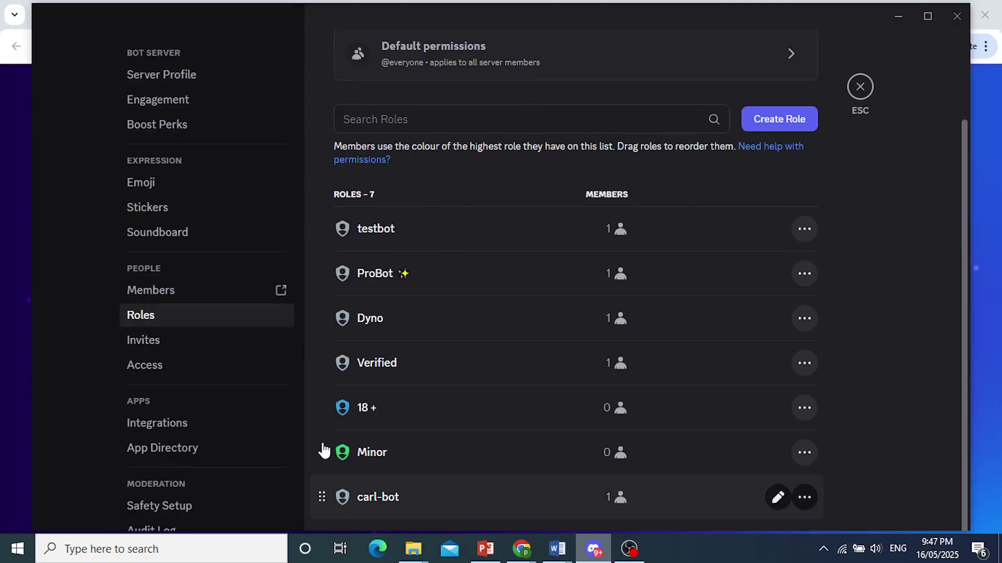
{"action": "left_click_drag", "start_coordinate": [322, 497], "coordinate": [363, 401]}
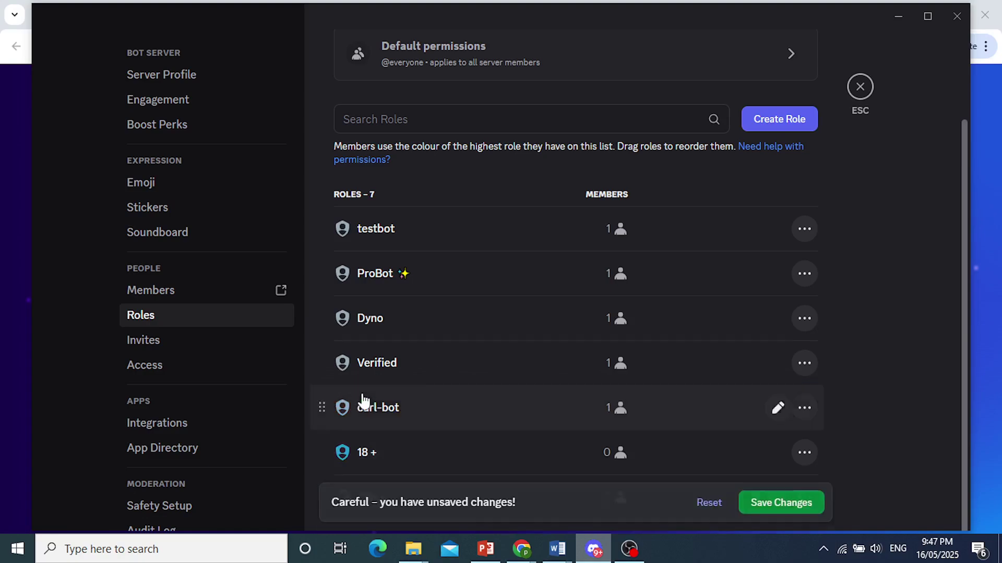
{"action": "left_click", "coordinate": [770, 495]}
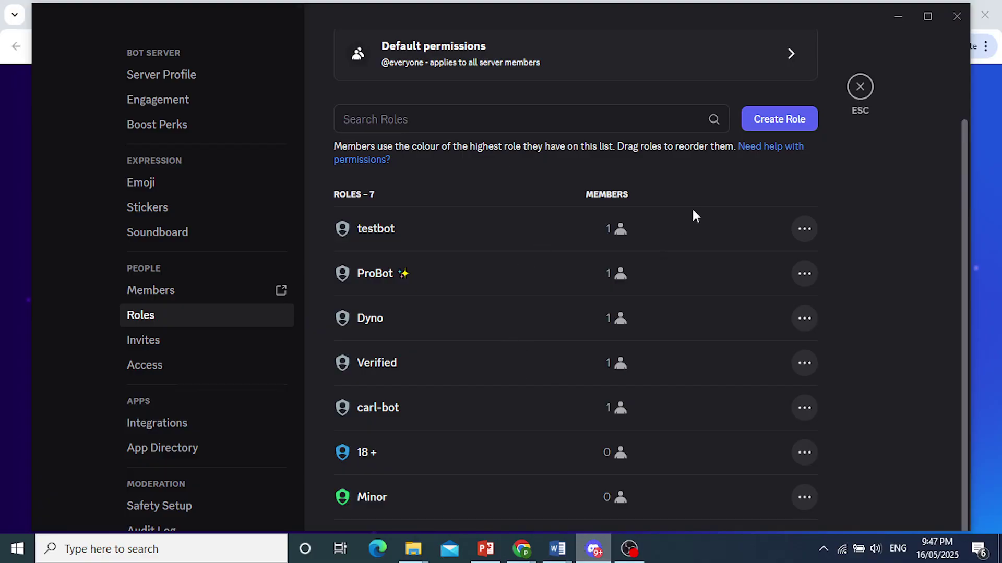
{"action": "key", "text": "Escape"}
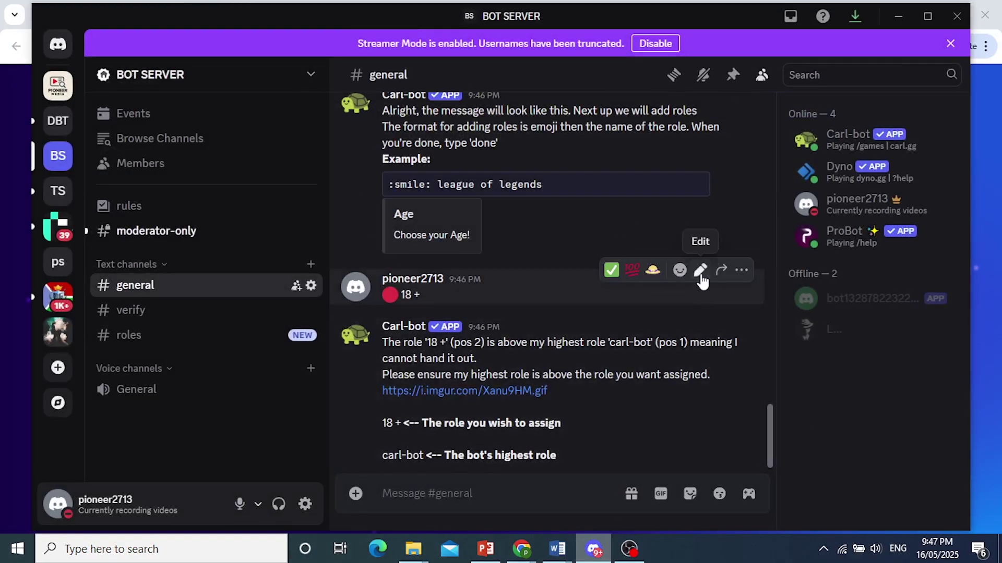
Copy the earlier red circle "18 +" reply and send it to Carl-bot again as a new message
{"action": "left_click", "coordinate": [700, 270]}
{"action": "left_click_drag", "start_coordinate": [459, 312], "coordinate": [374, 307]}
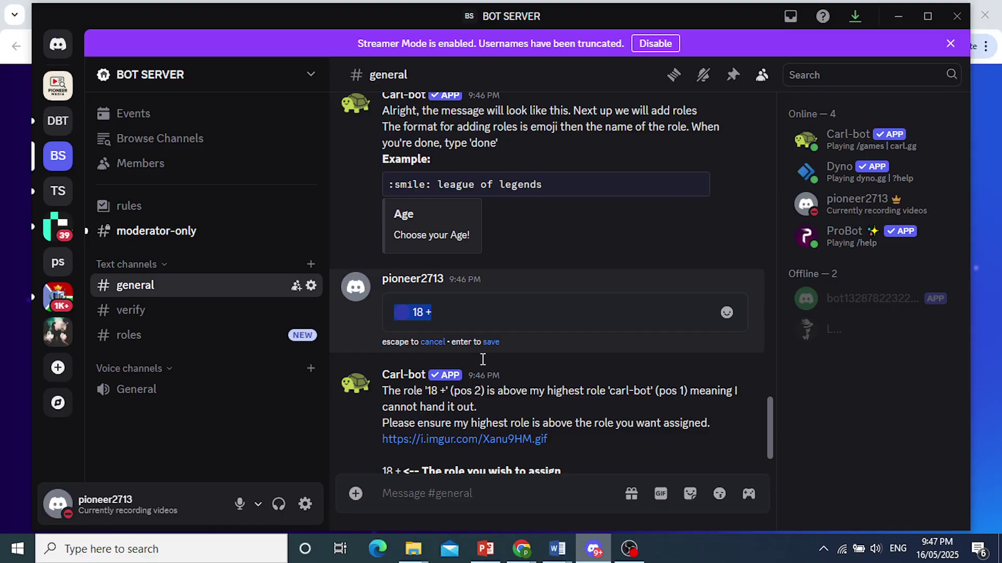
{"action": "left_click", "coordinate": [438, 342]}
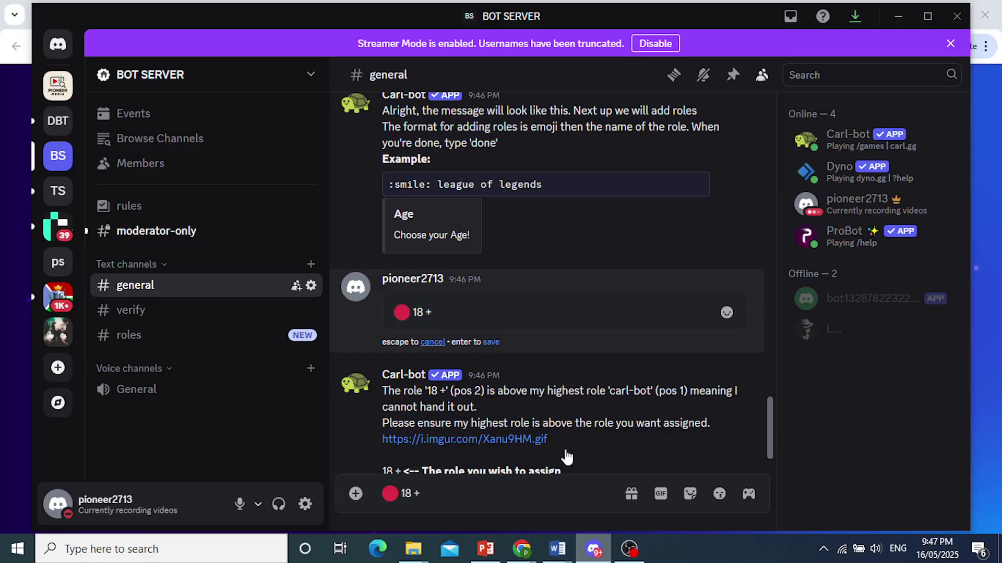
{"action": "key", "text": "Return"}
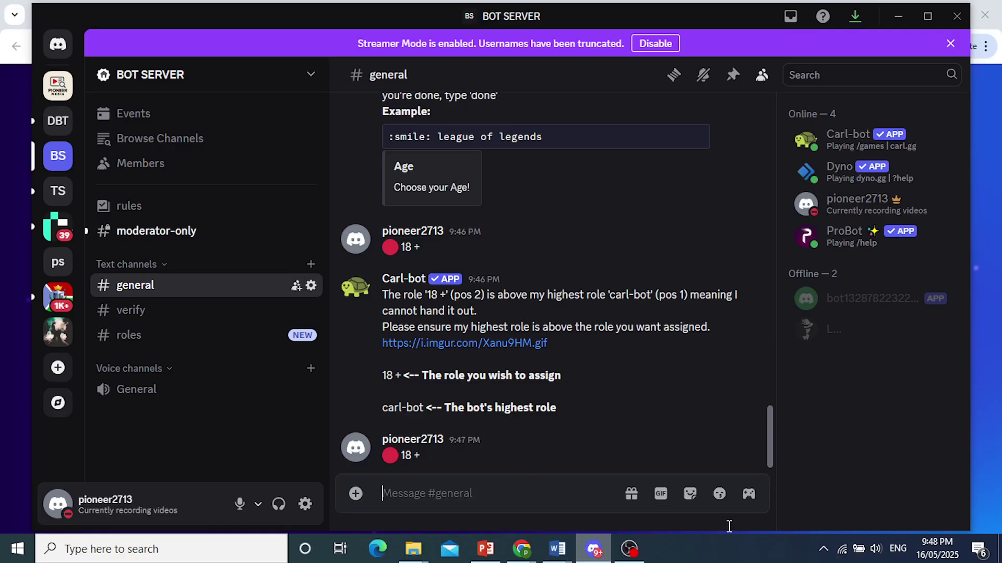
Send Carl-bot the green circle emoji with the role name "Minor" and end the role list with "done"
{"action": "type", "text": "🟢"}
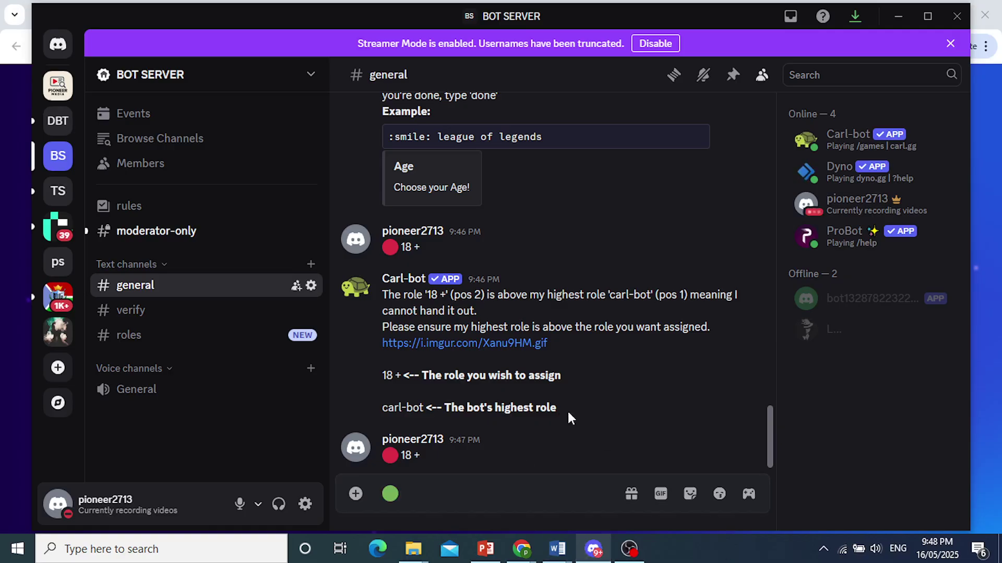
{"action": "type", "text": "Minor"}
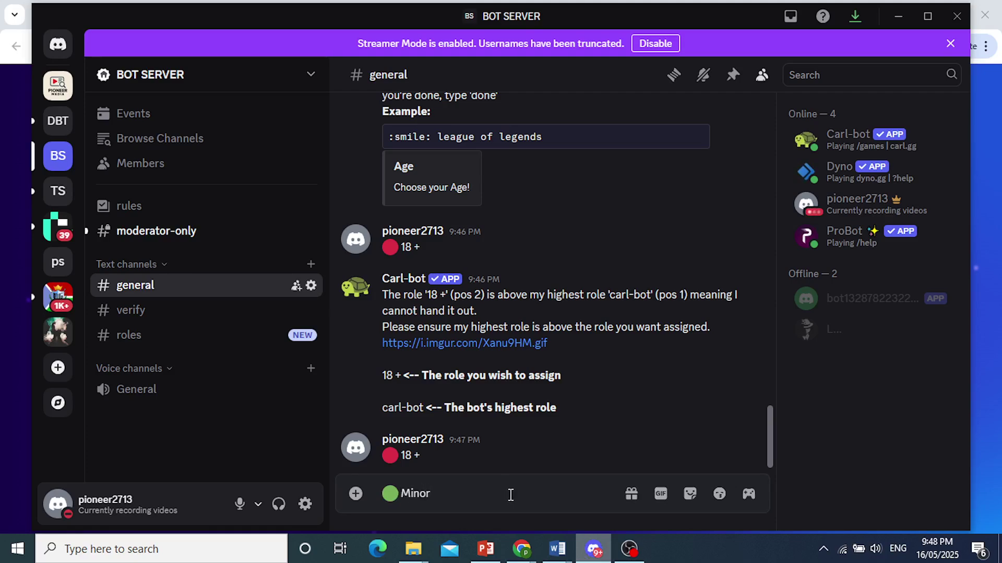
{"action": "key", "text": "Return"}
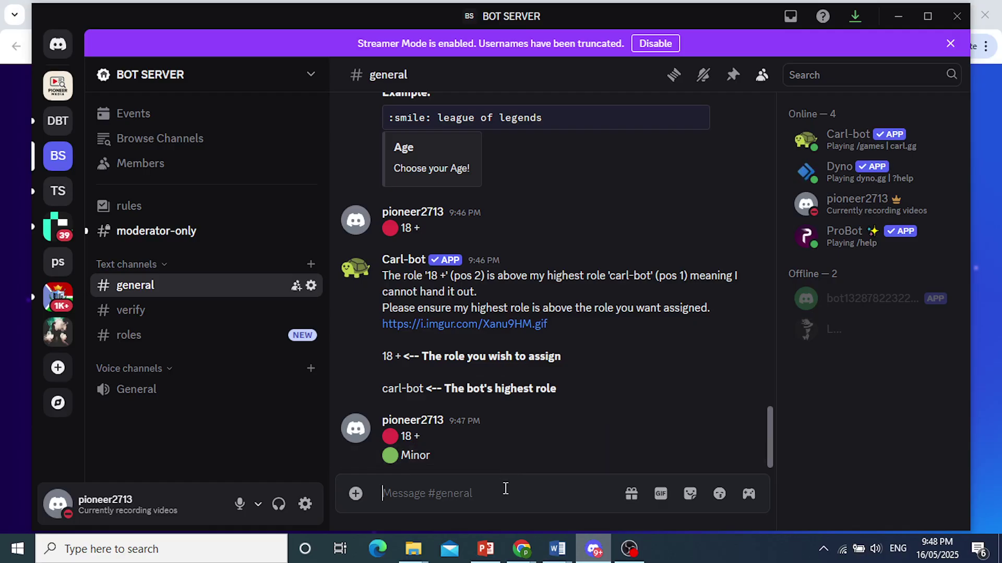
{"action": "type", "text": "done"}
{"action": "key", "text": "Return"}
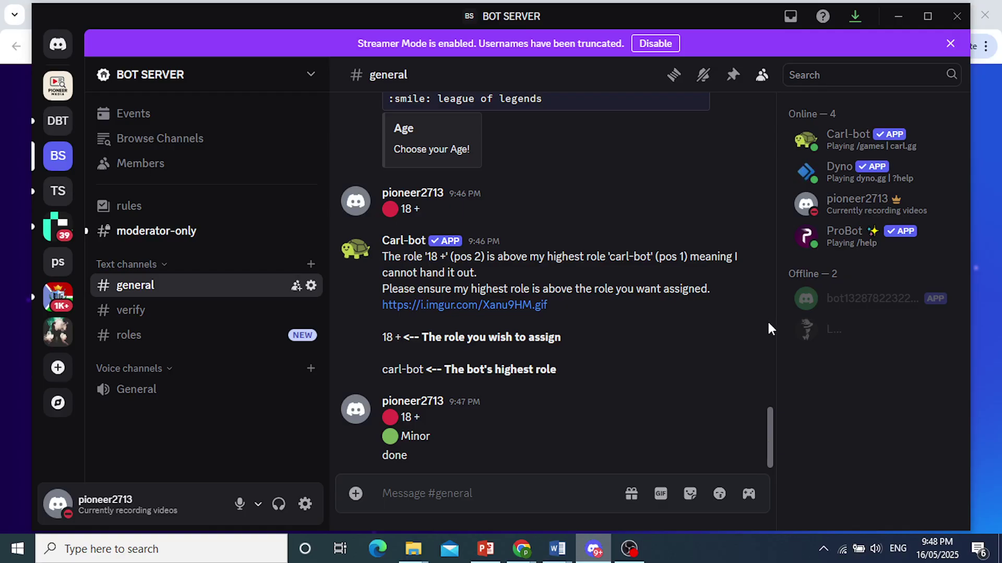
{"action": "scroll", "coordinate": [770, 453], "scroll_direction": "up", "scroll_amount": 10}
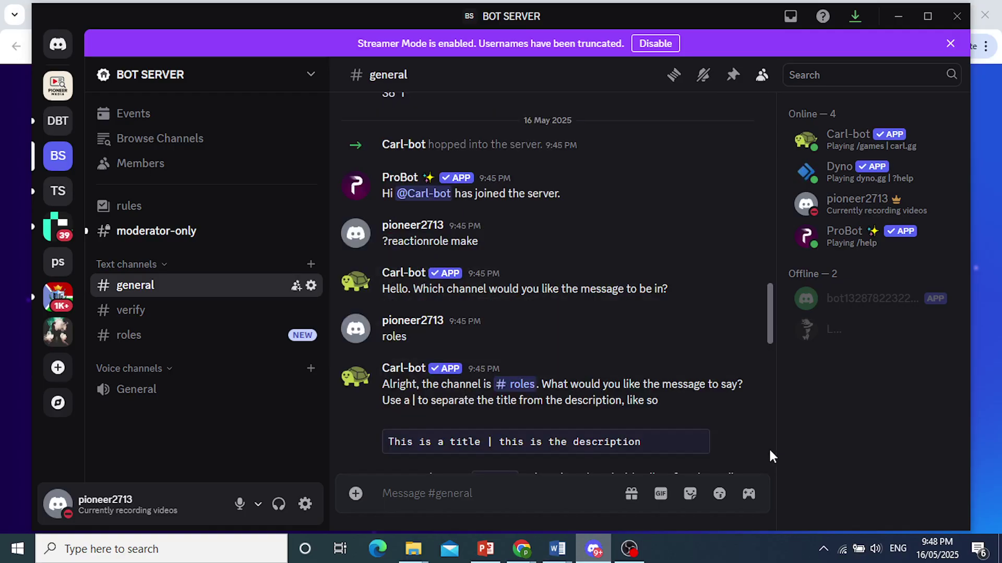
Pair the green circle emoji with the "Minor" role in the Carl-bot setup and finish the setup with "done"
{"action": "scroll", "coordinate": [768, 447], "scroll_direction": "down", "scroll_amount": 6}
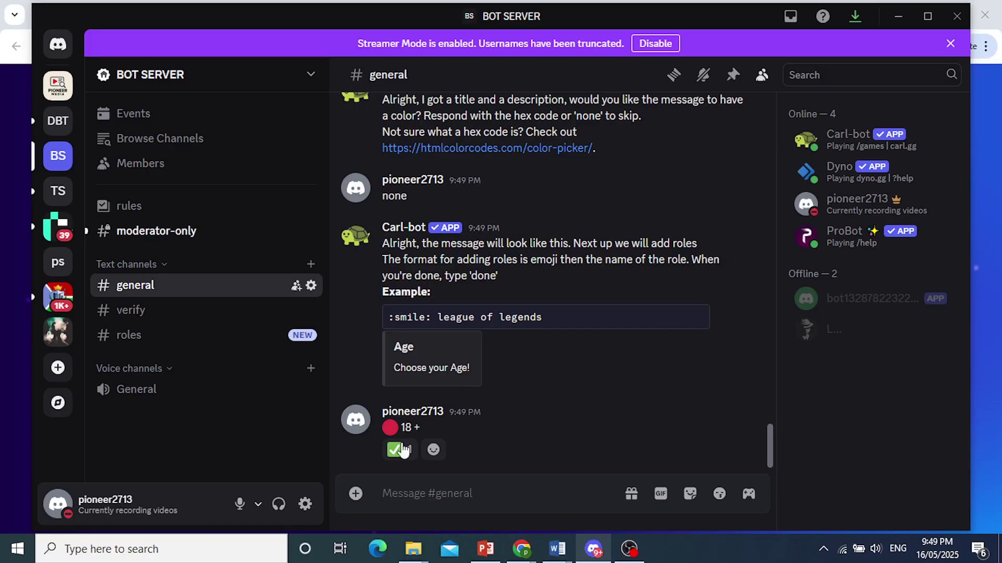
{"action": "left_click", "coordinate": [418, 502]}
{"action": "type", "text": "🟢 Minor"}
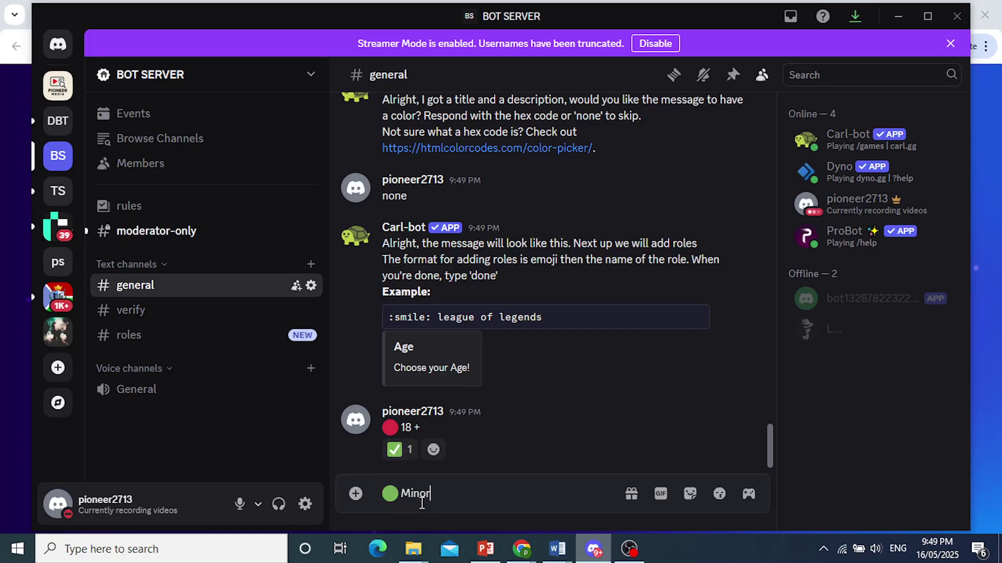
{"action": "key", "text": "Return"}
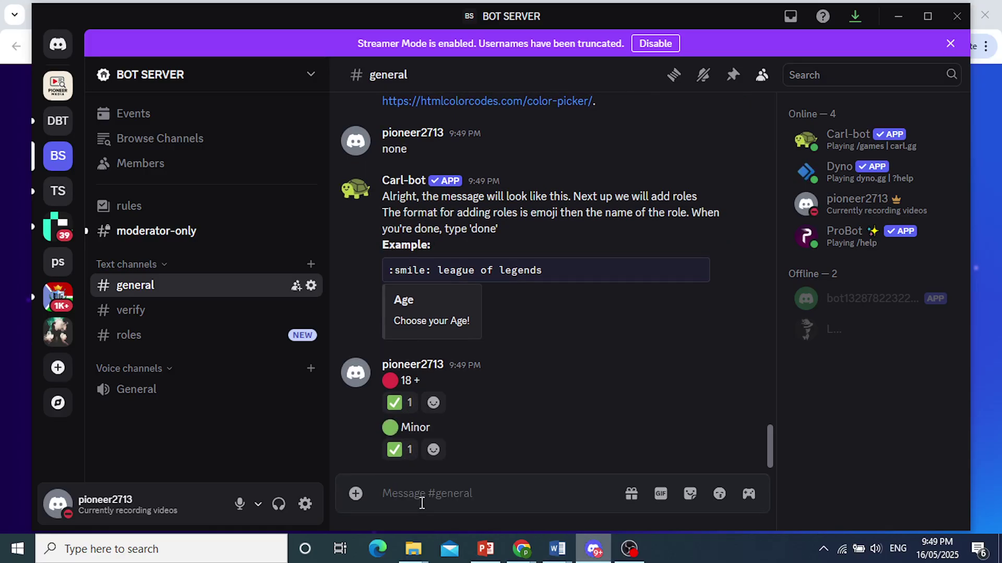
{"action": "type", "text": "done"}
{"action": "key", "text": "Return"}
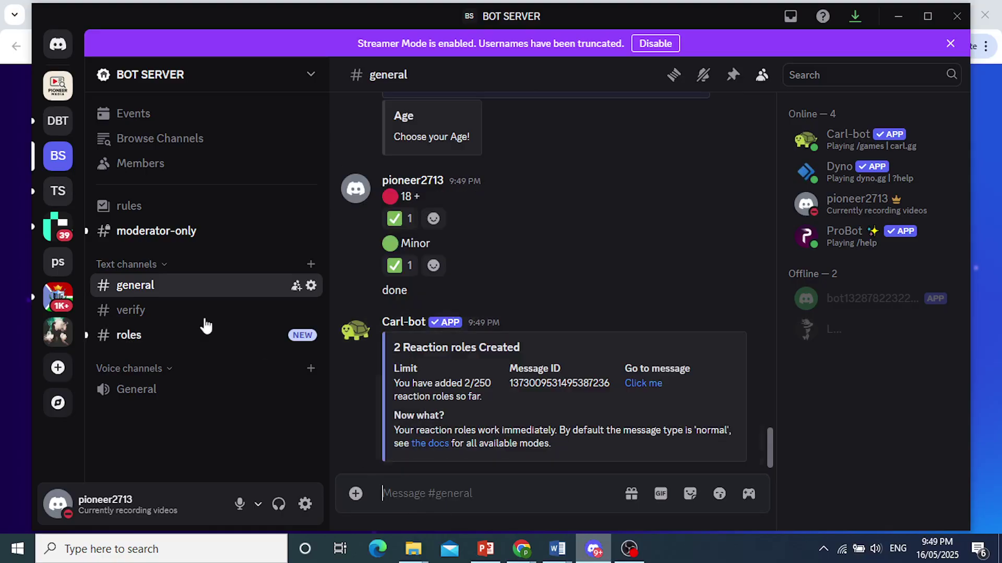
Open the roles channel and check which roles the server owner's member profile holds
{"action": "left_click", "coordinate": [186, 331]}
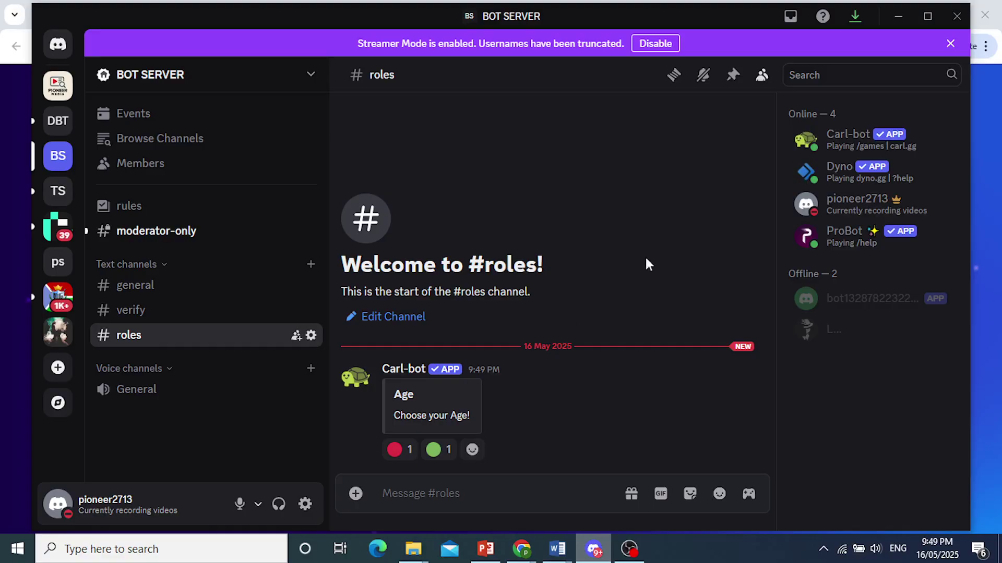
{"action": "left_click", "coordinate": [847, 209]}
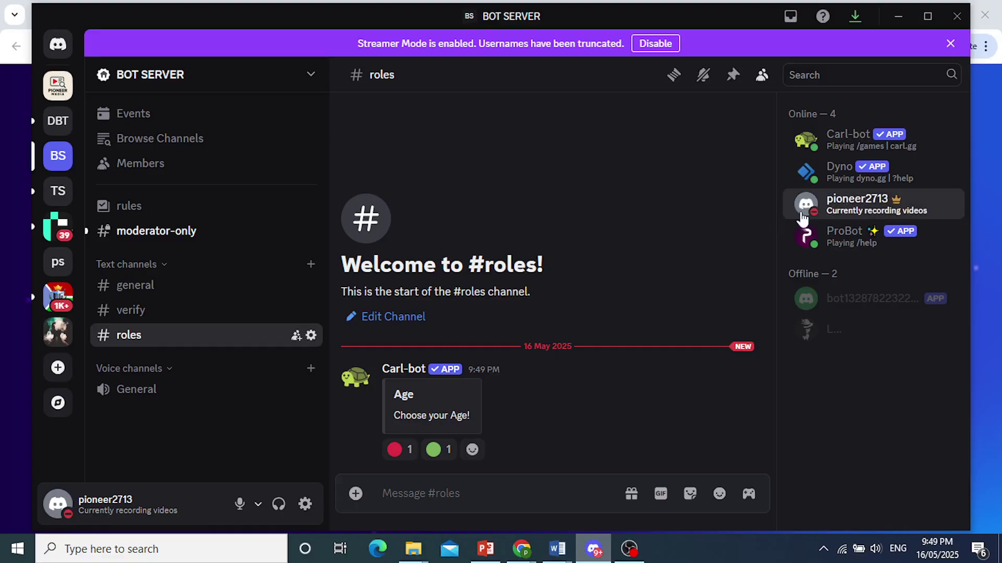
{"action": "left_click", "coordinate": [831, 201]}
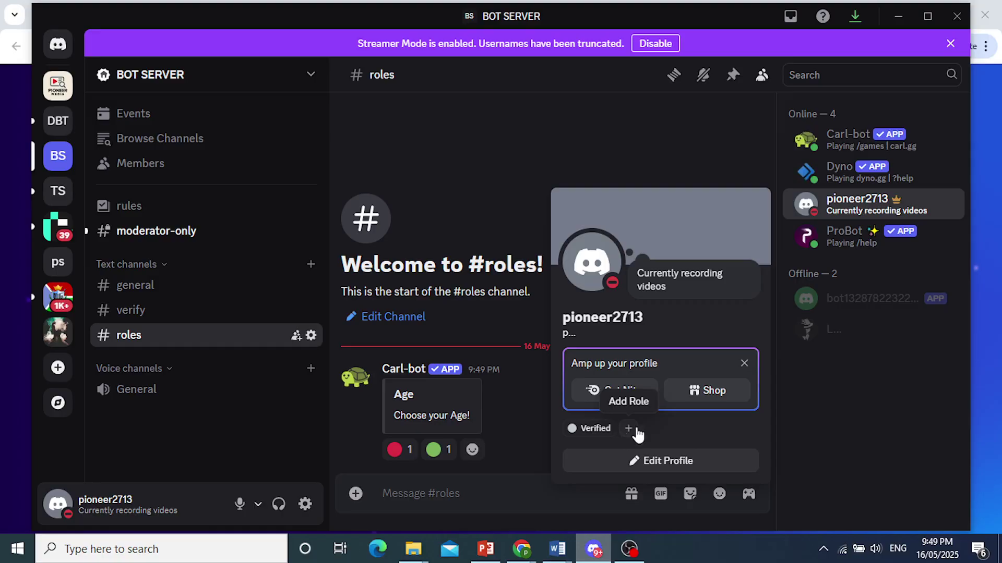
{"action": "left_click", "coordinate": [487, 427]}
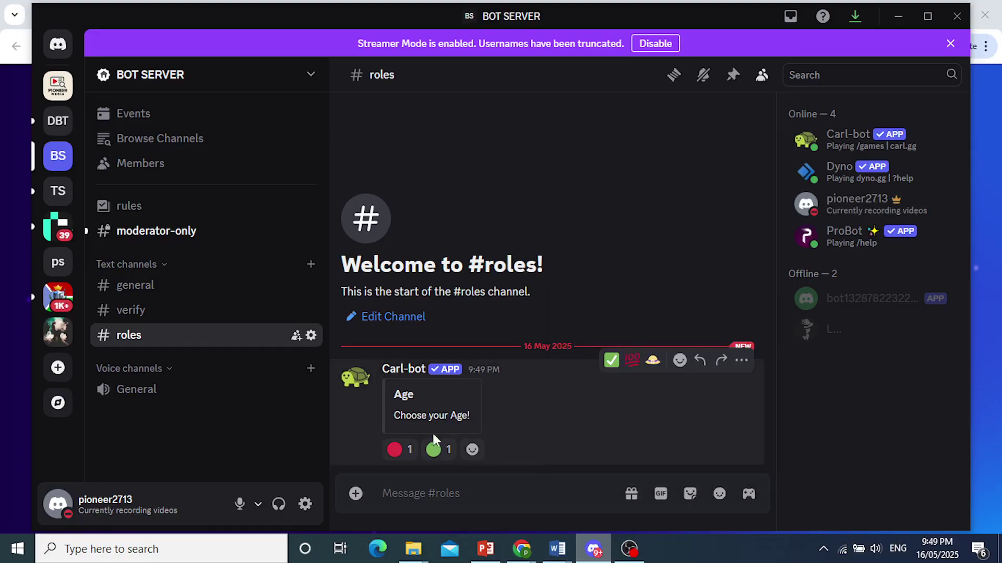
React to the Age message with the red circle and check the roles on the server owner's profile again
{"action": "left_click", "coordinate": [400, 449]}
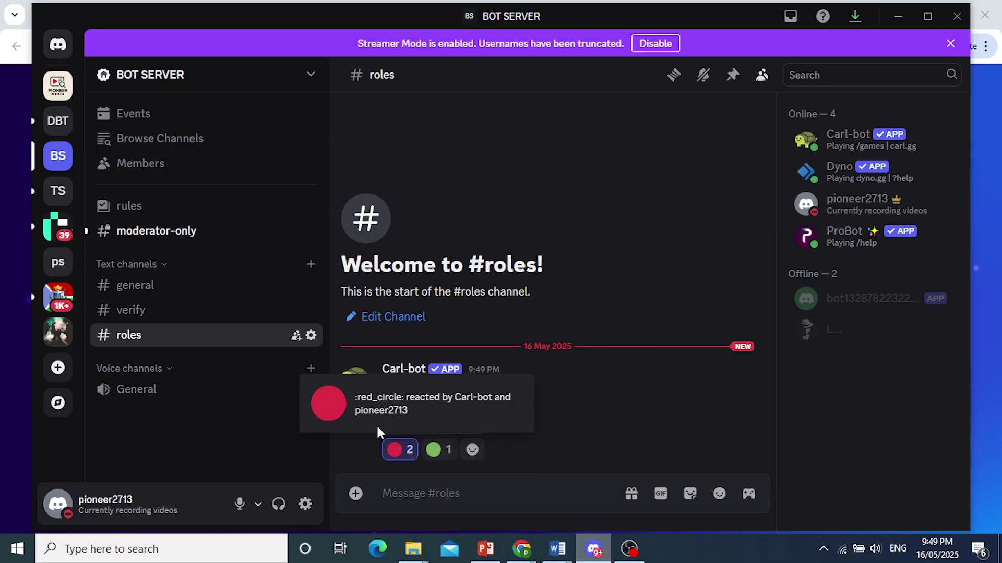
{"action": "left_click", "coordinate": [855, 204]}
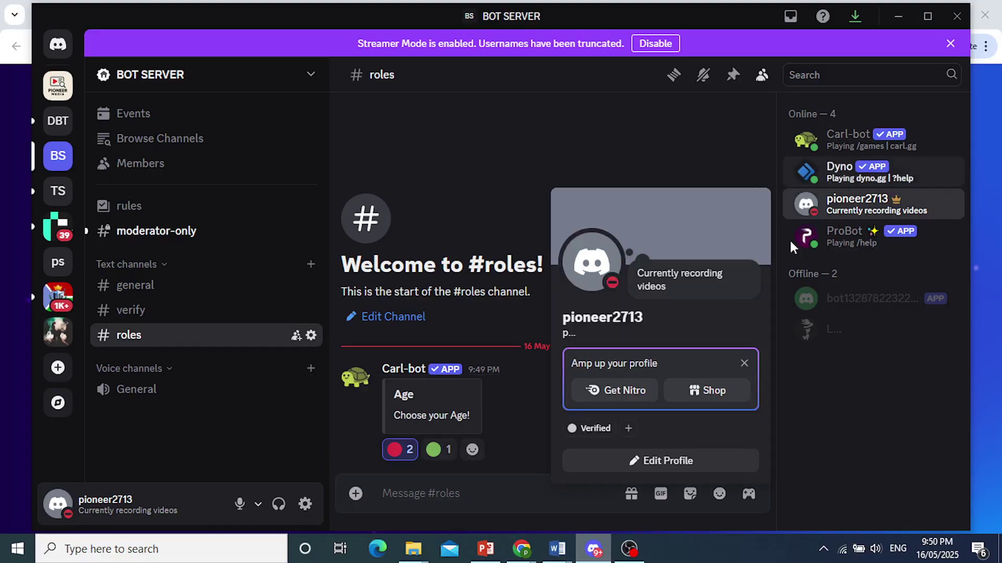